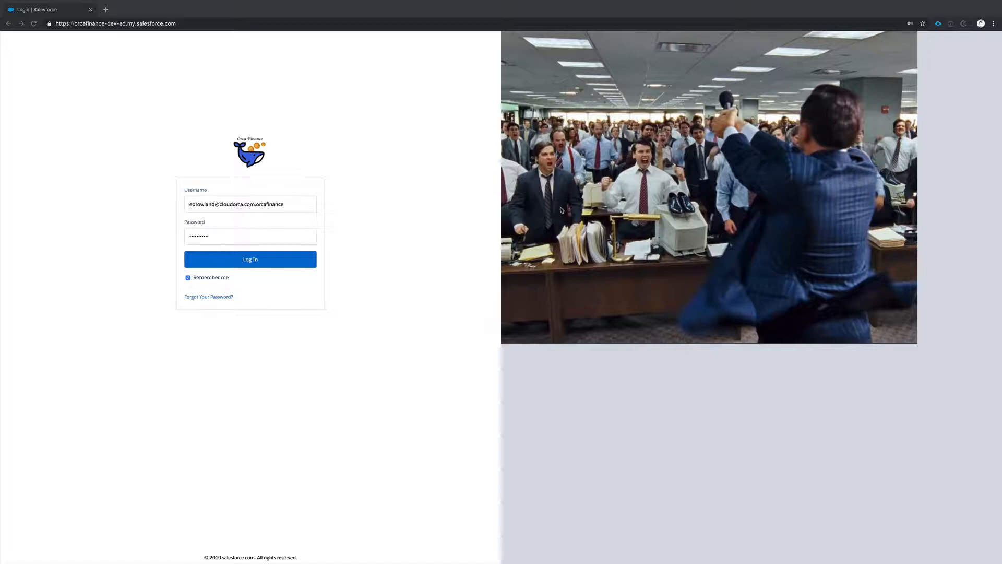
Log in with the prefilled credentials and dismiss both prompts to save the login
click(242, 262)
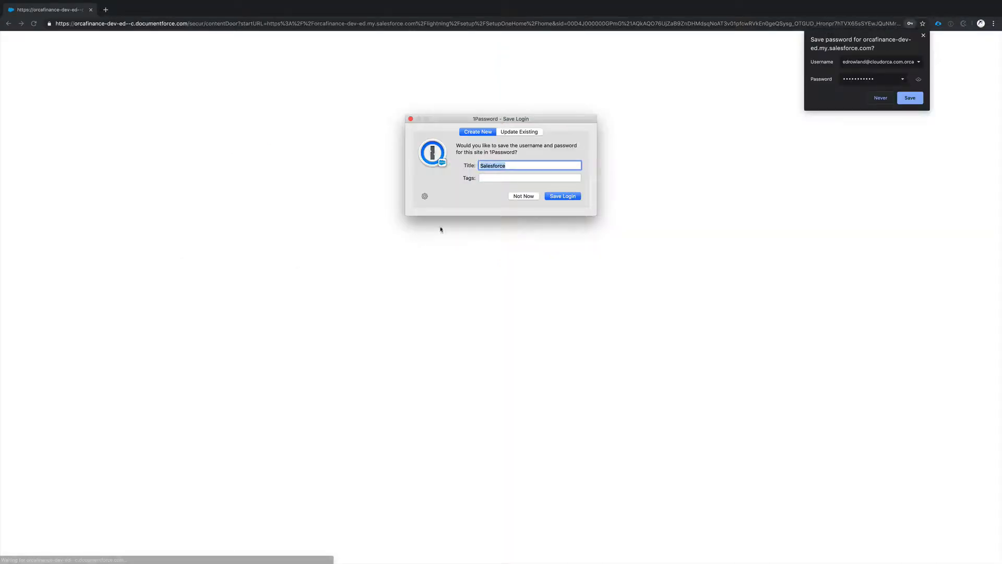
click(519, 196)
click(924, 36)
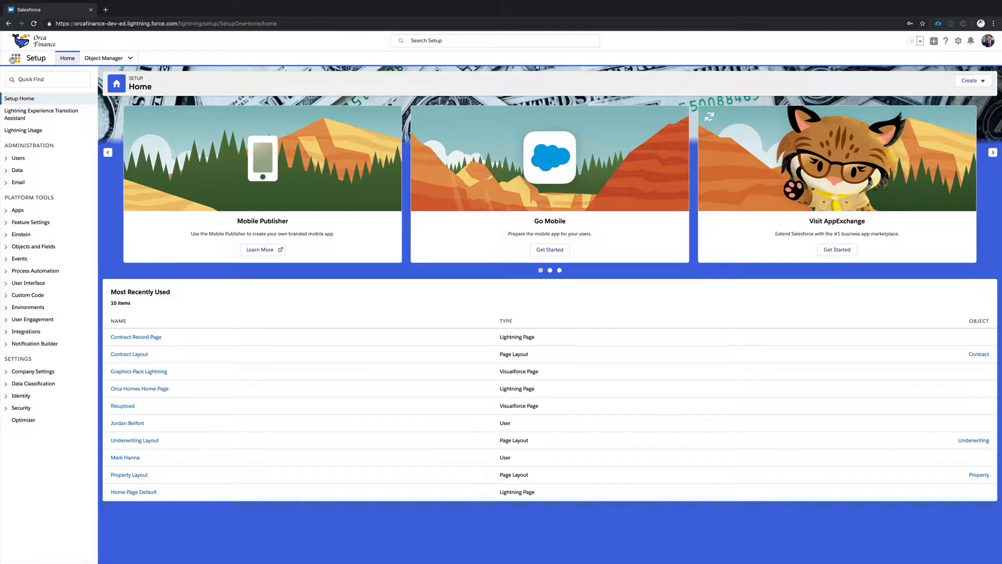
Switch to the Orca Trading app and open the Elon Musk client account from the recent account records
click(16, 58)
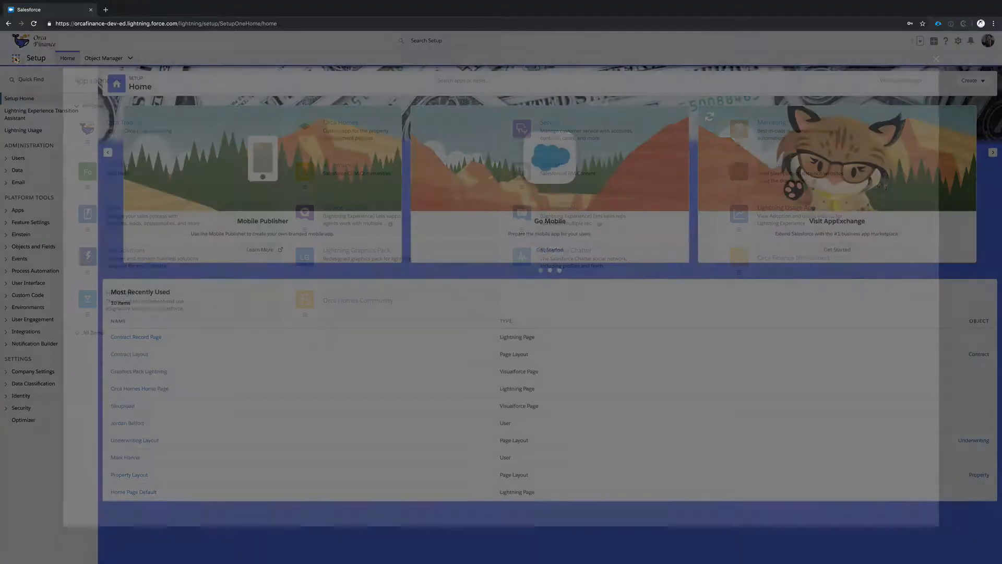
click(121, 122)
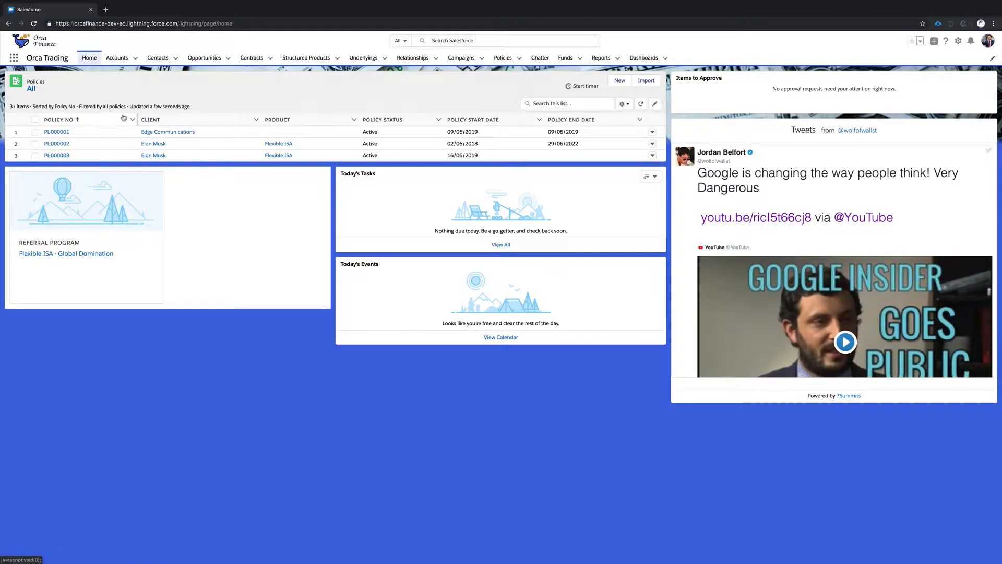
click(135, 59)
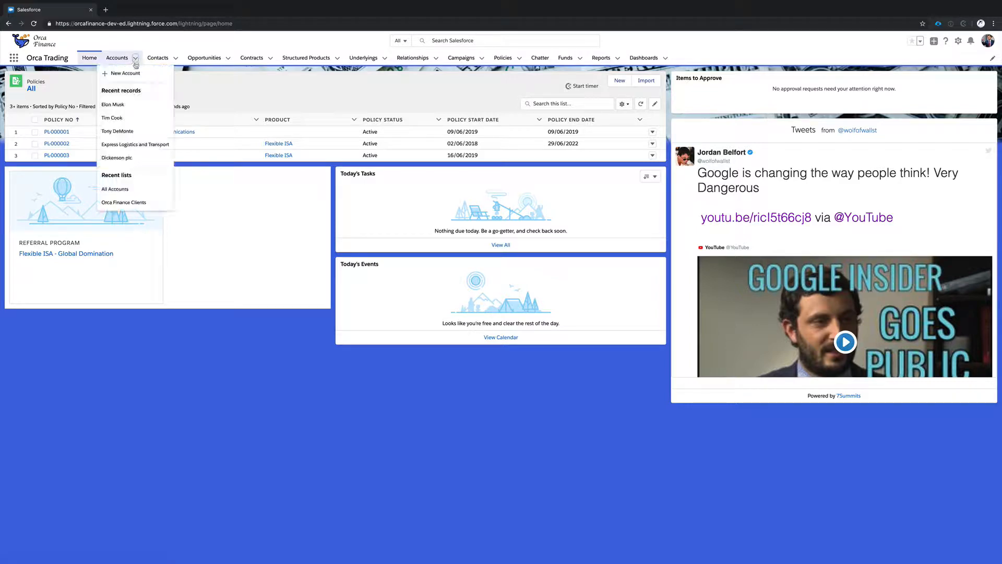
click(130, 104)
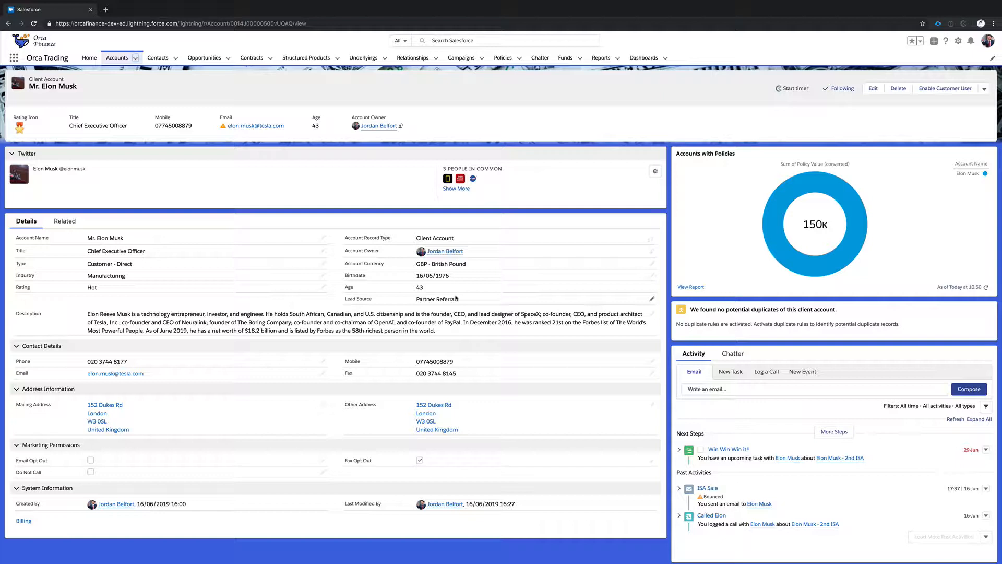
Open Elon Musk's draft contract from the All Contracts list
click(253, 59)
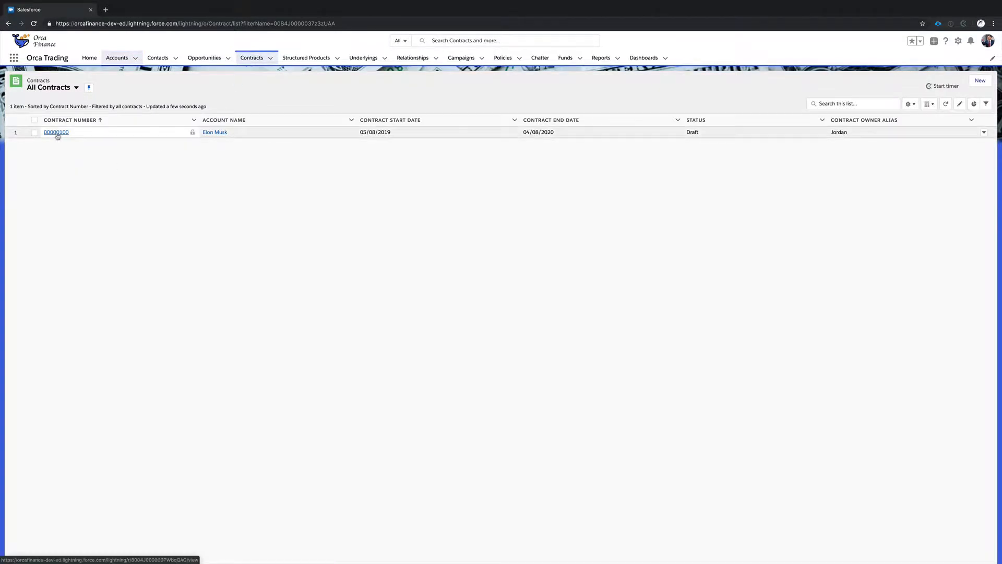
click(56, 133)
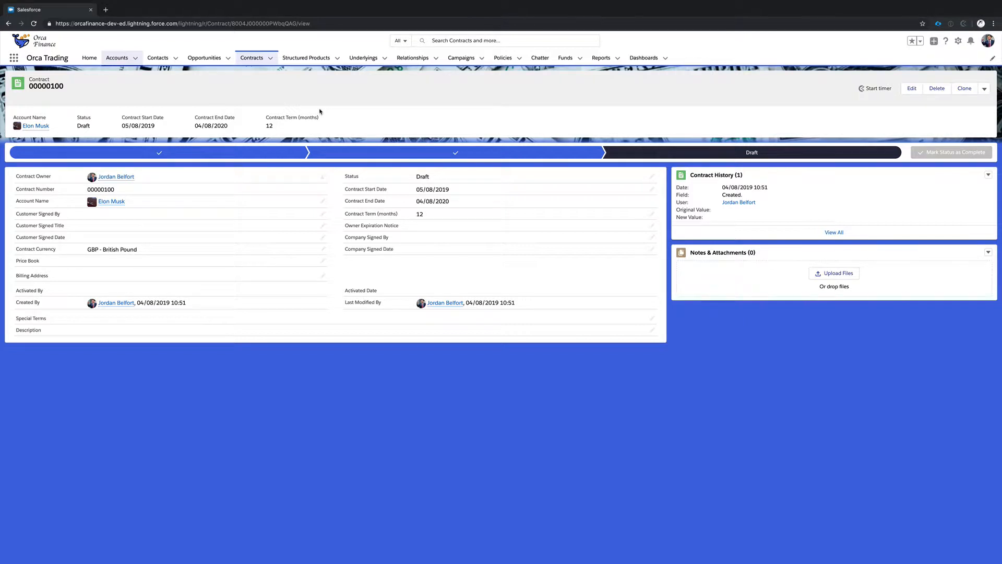
Go to the Contract object's setup and open its page layout Contract Layout for editing
click(959, 41)
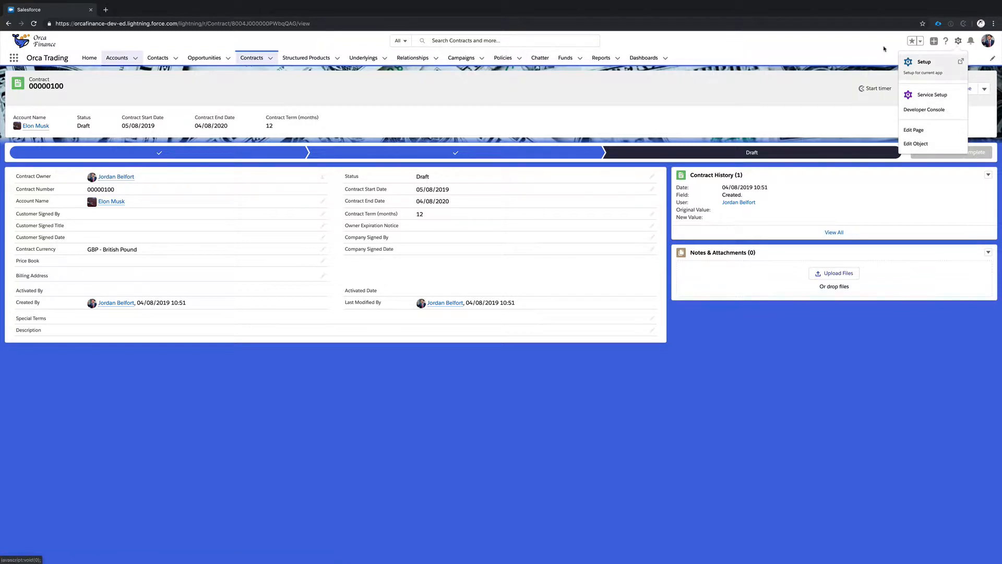
click(959, 43)
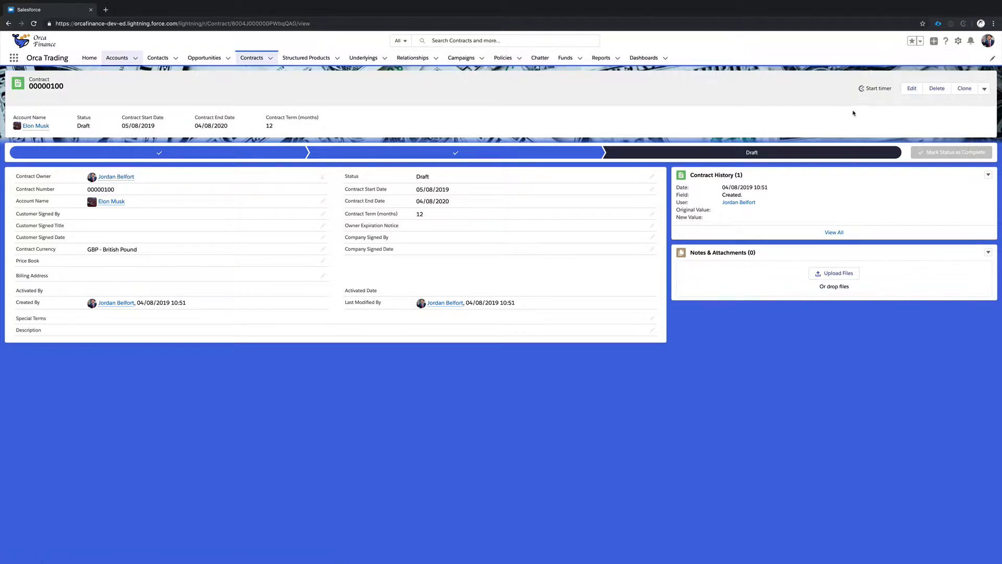
click(959, 43)
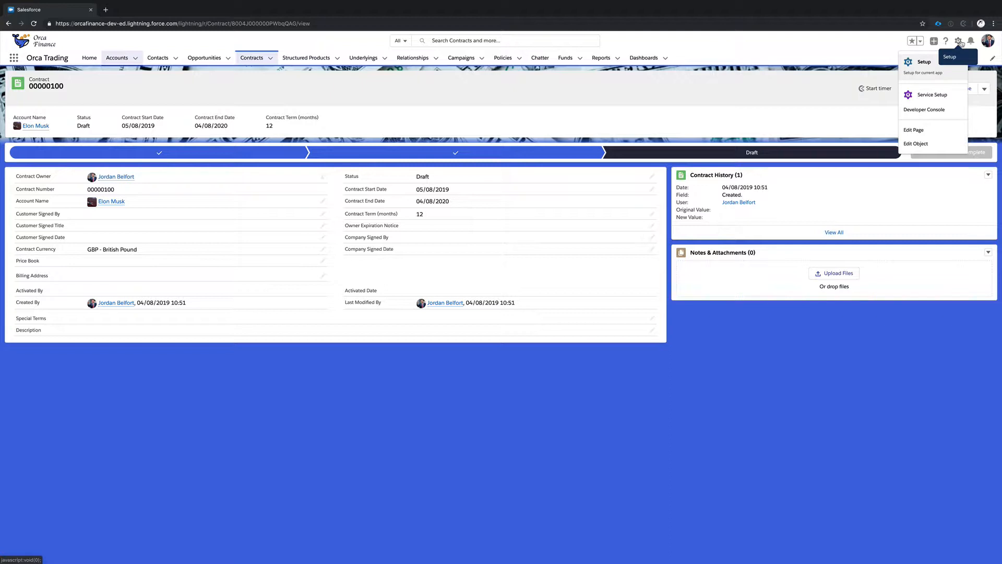
click(922, 145)
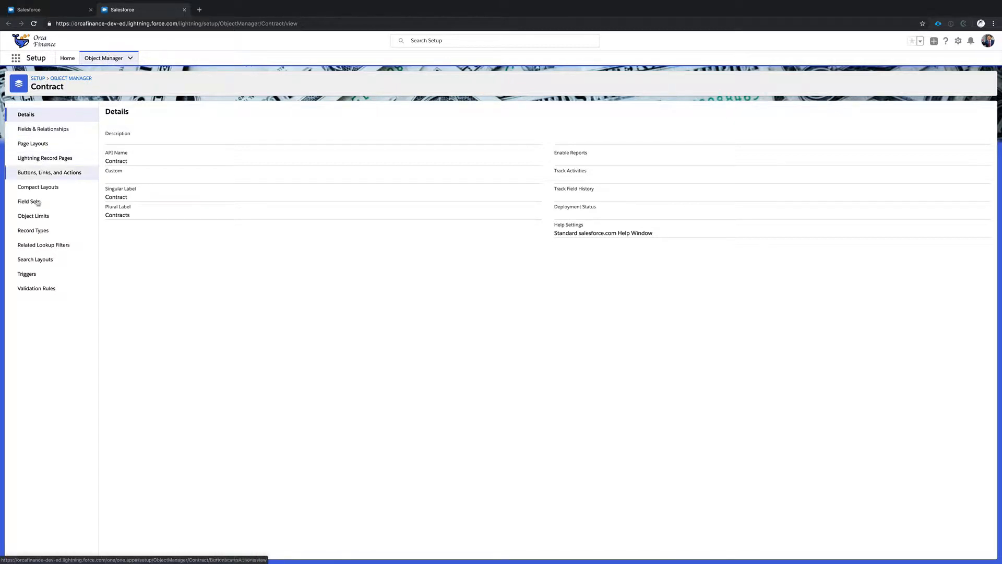
click(28, 146)
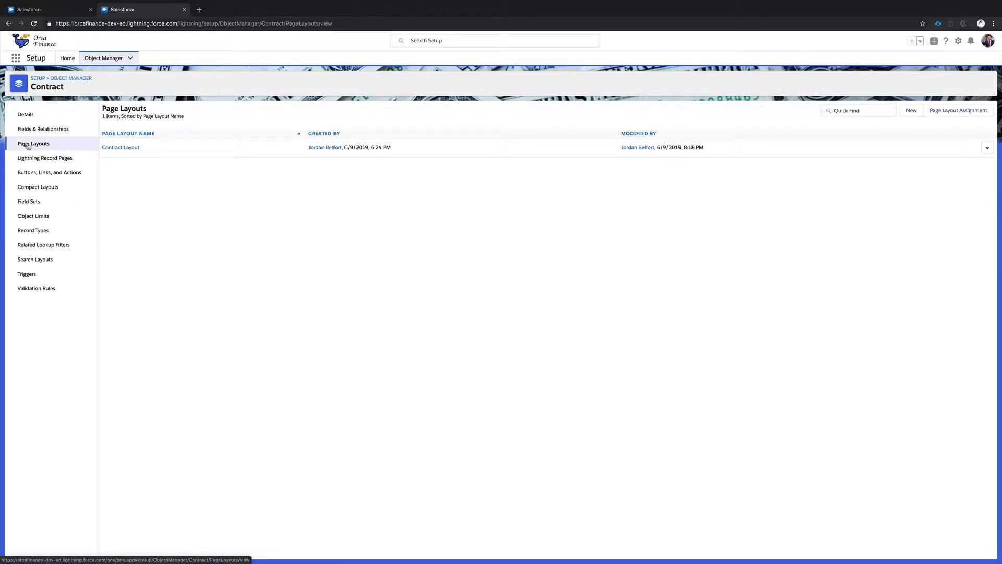
click(116, 148)
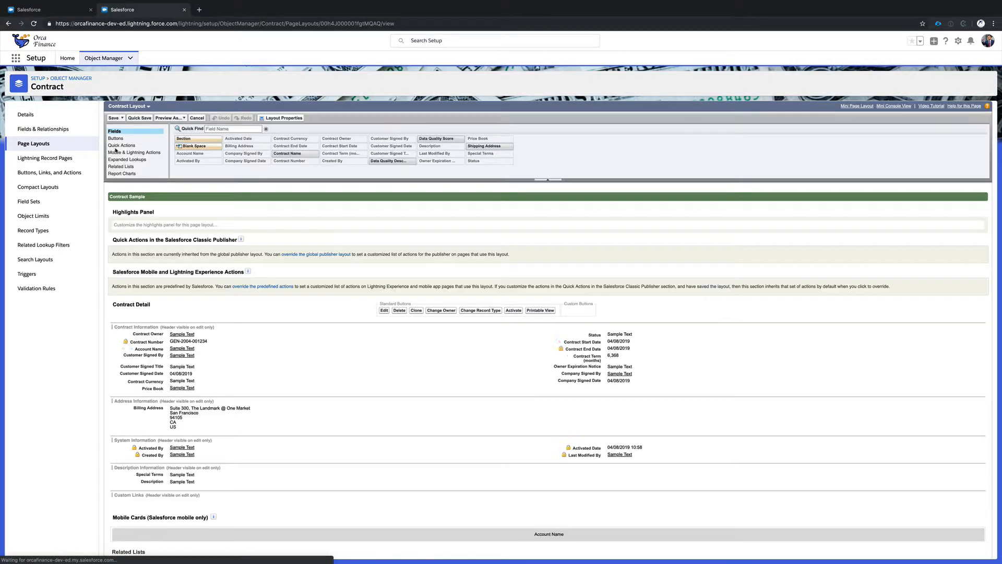
Compare the sections and fields in Contract Layout with those displayed on the contract record
scroll(601, 256, down, 2)
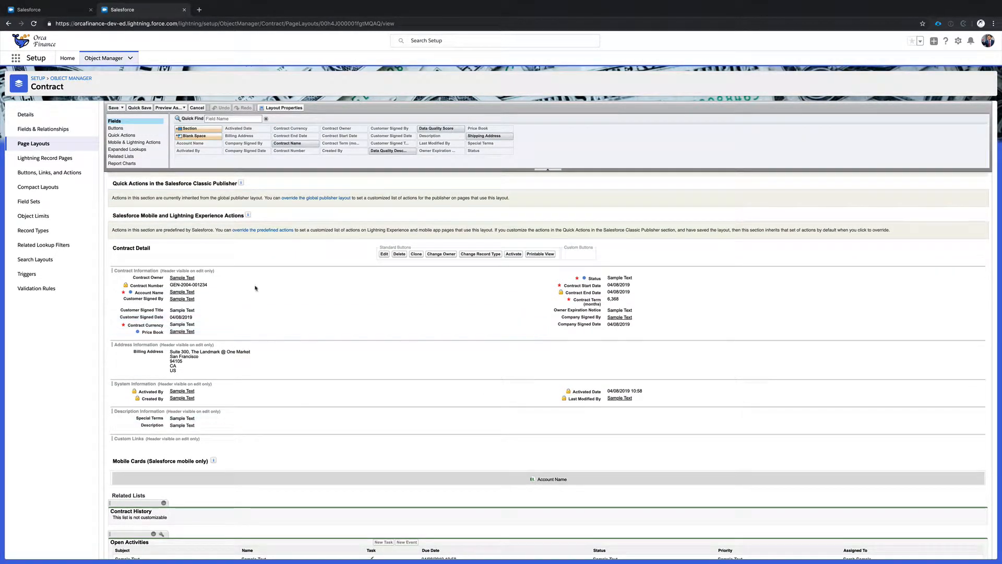
click(46, 9)
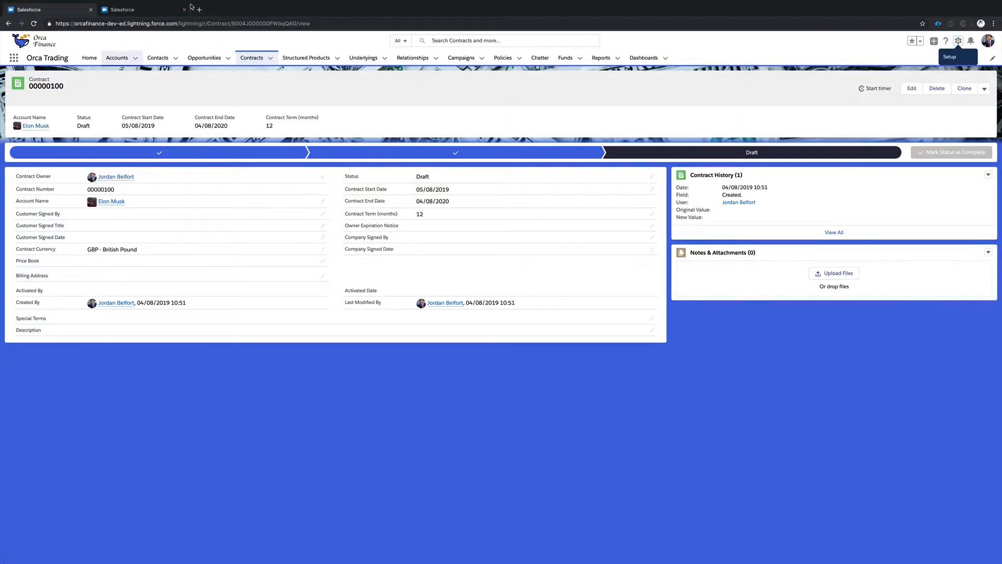
click(139, 11)
scroll(481, 284, down, 1)
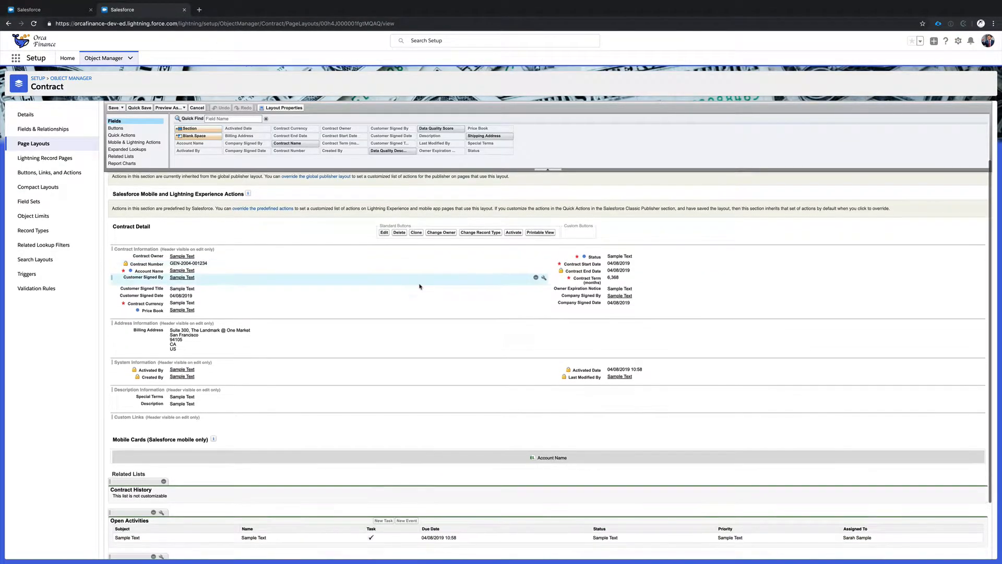
scroll(419, 286, down, 1)
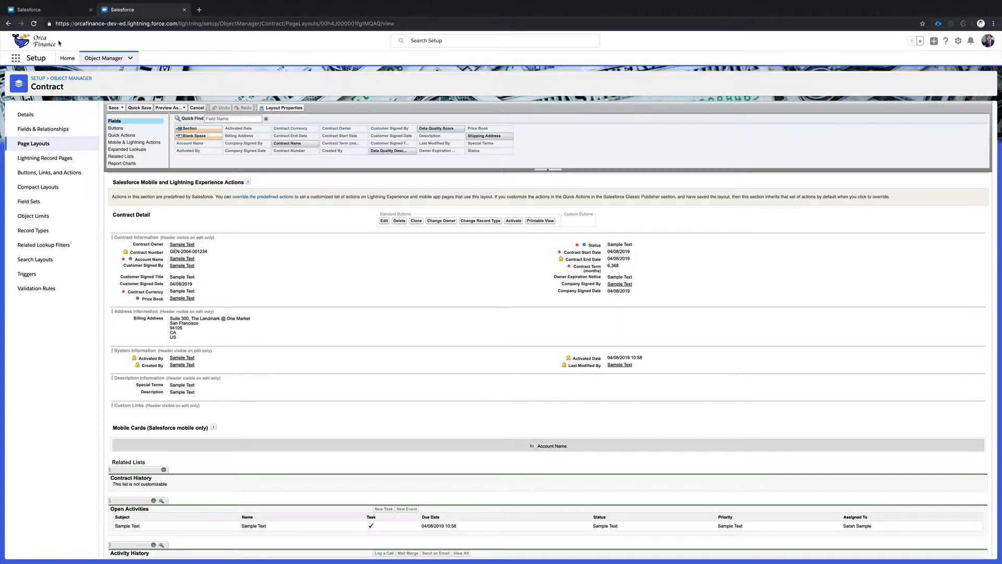
click(52, 10)
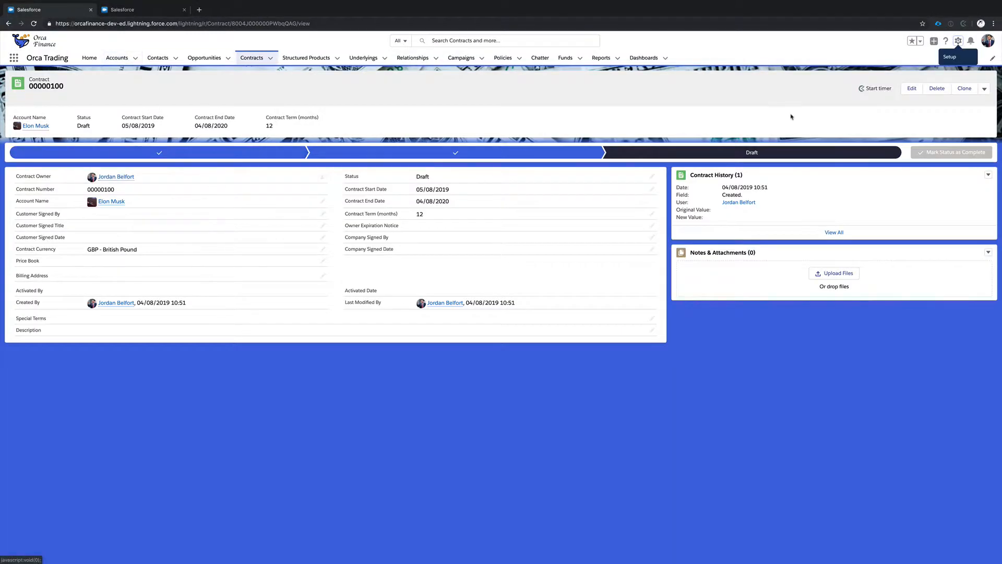
Examine the contract's fields in the edit form and in inline editing, cancelling both without changes
click(917, 91)
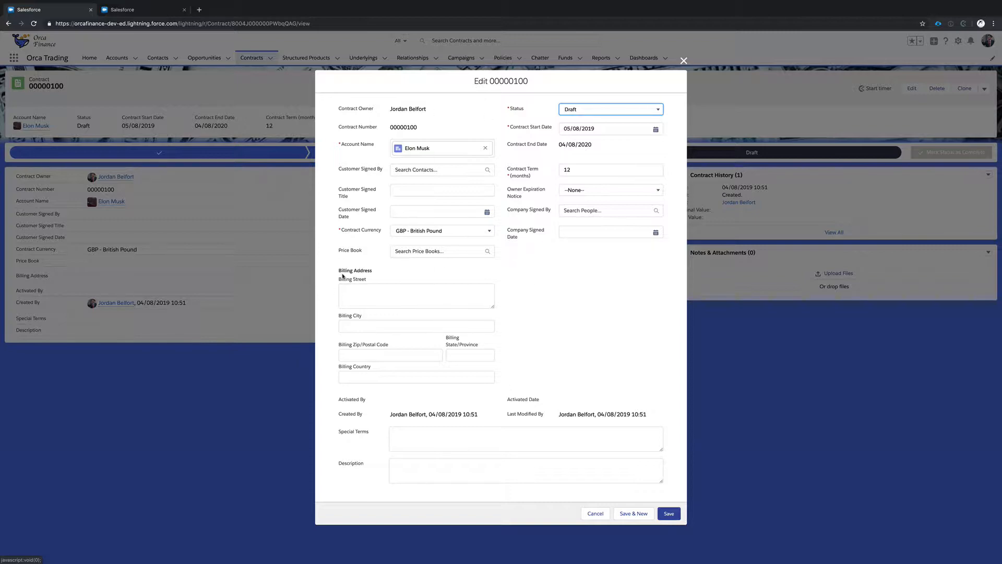
click(595, 514)
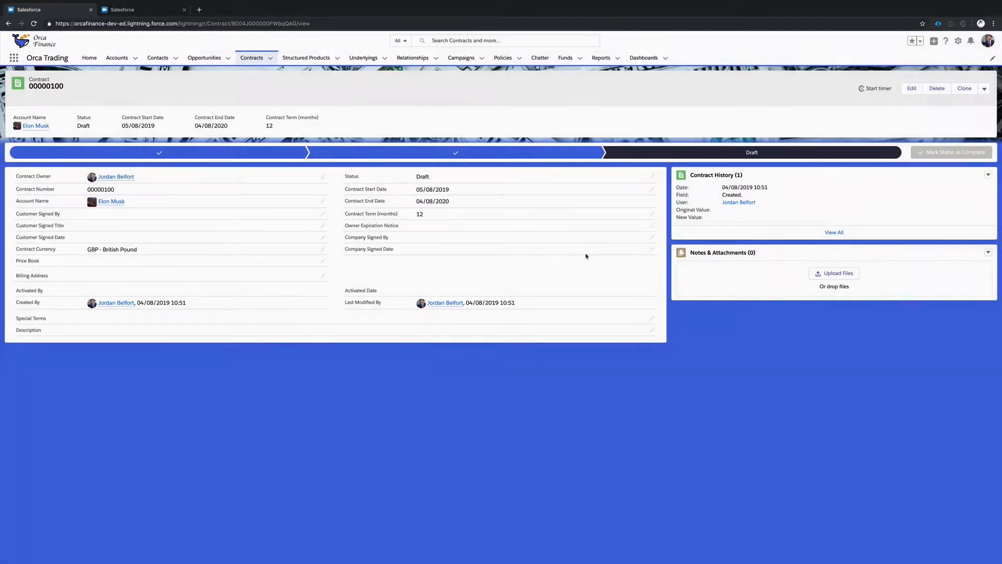
click(653, 236)
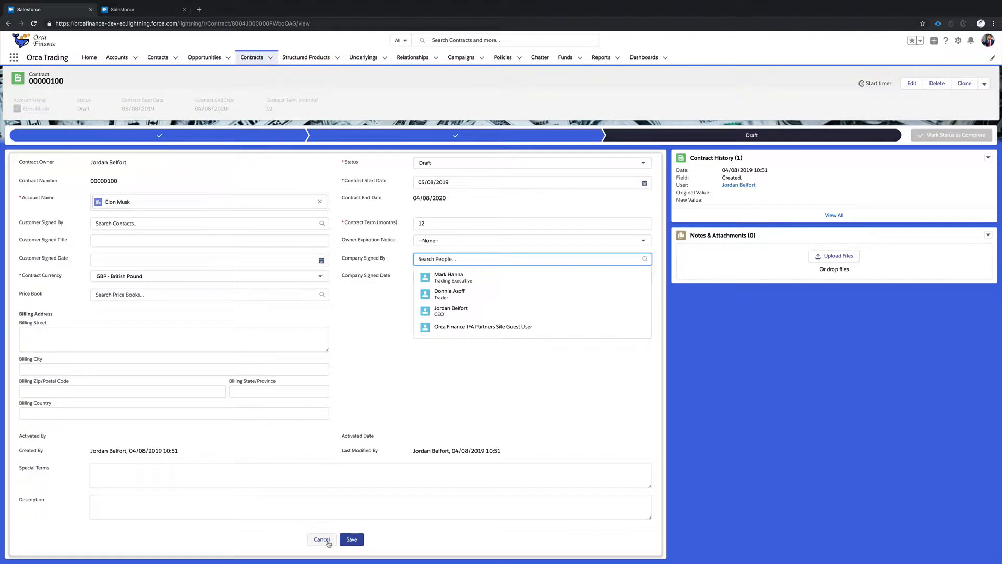
click(322, 539)
Return to the Contract Layout editor and move the Description Information section directly below Contract Information
click(157, 10)
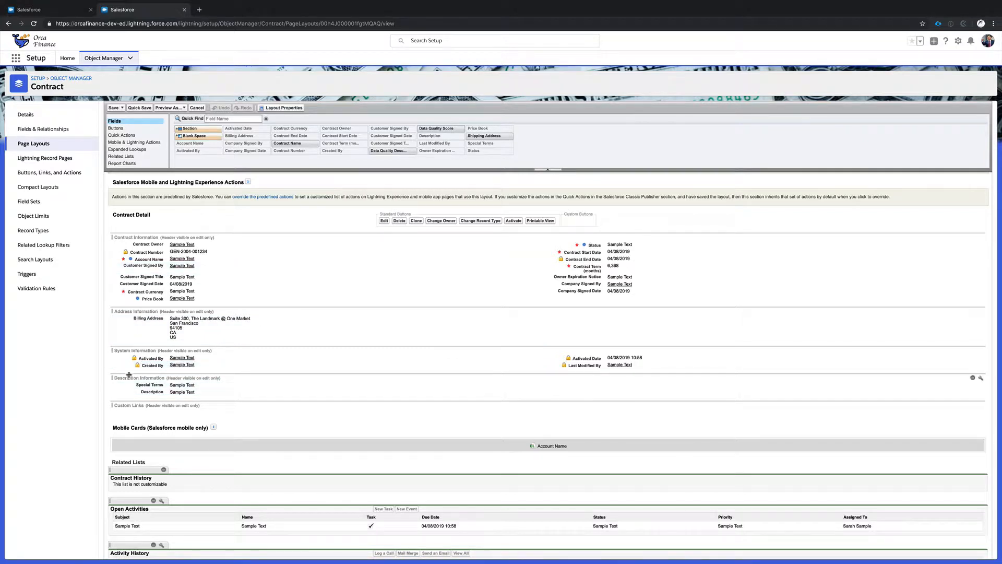
drag(129, 375, 135, 309)
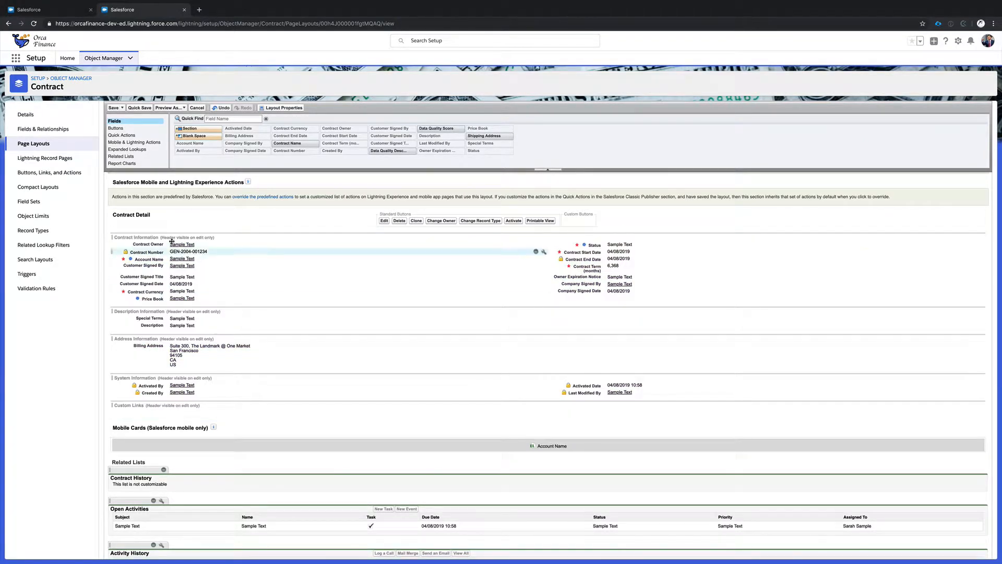
Add a two-column section named "Contract Info 2 Column" below Description Information, with its header hidden on the detail and edit pages
drag(209, 129, 179, 335)
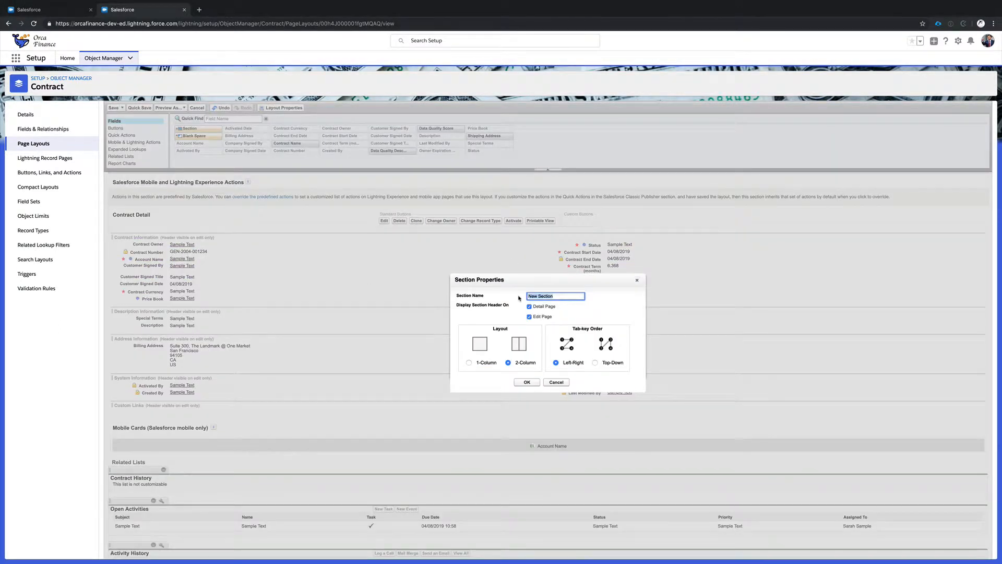
text(Contract Info 2 Column)
click(530, 307)
click(527, 382)
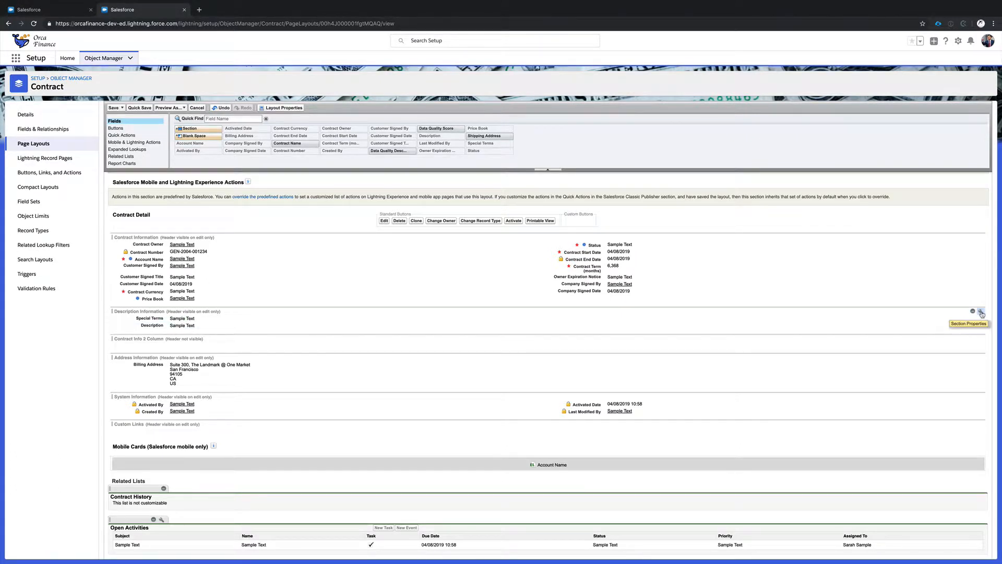
Hide the Description Information section's header on the edit page, and check the Contract Information section's properties
click(982, 312)
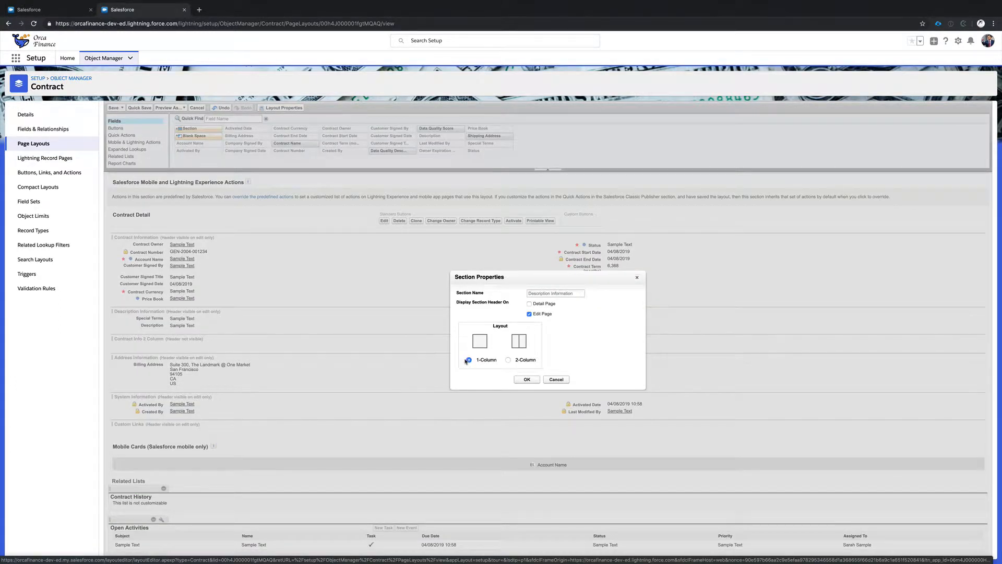
click(542, 314)
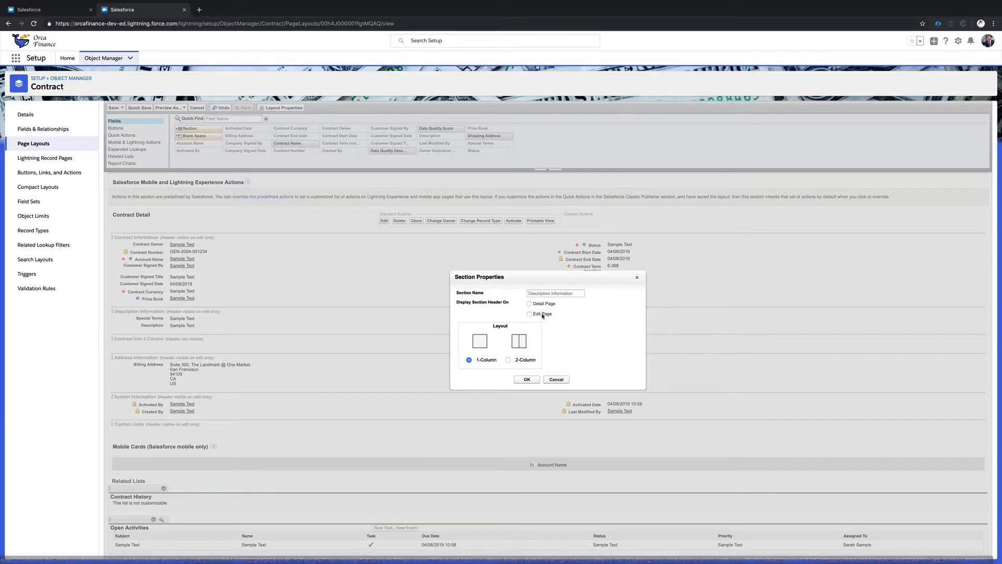
click(528, 380)
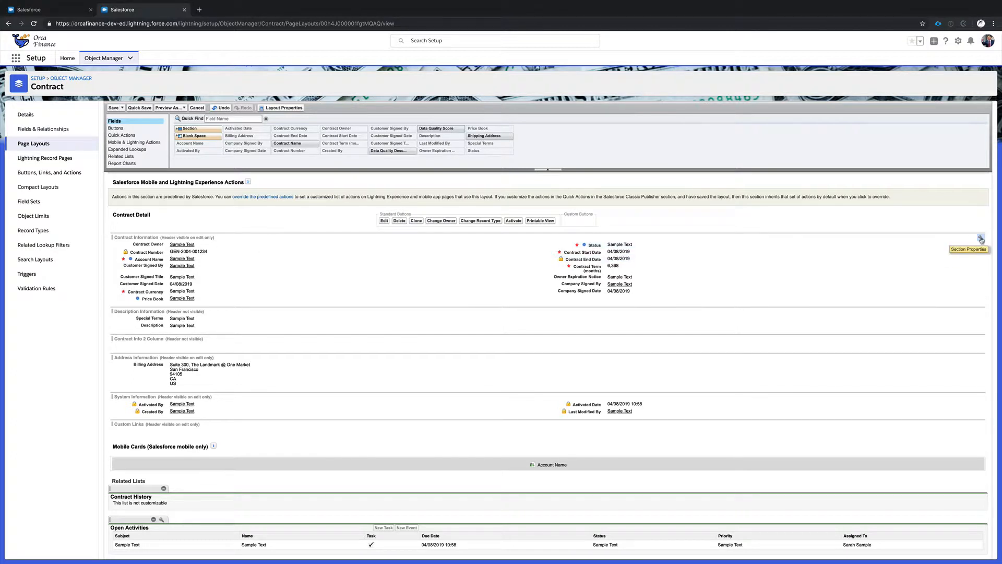
click(981, 239)
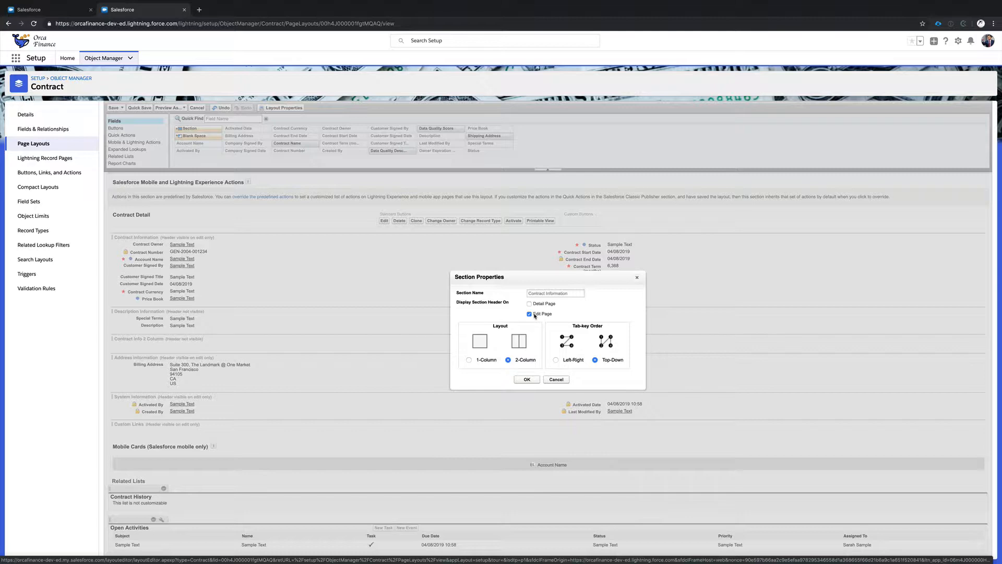
click(527, 380)
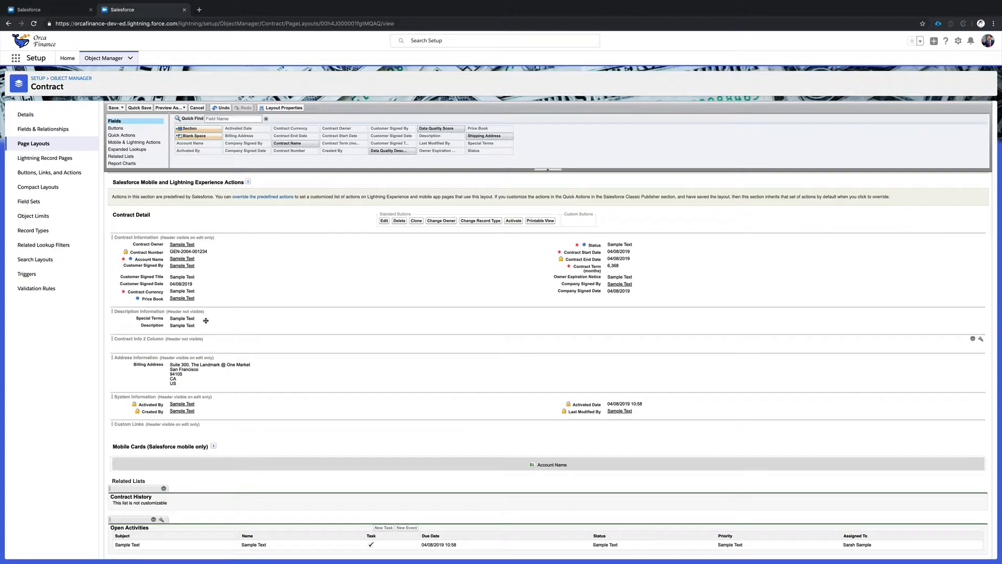
Move Customer Signed Title, Customer Signed Date, Contract Currency, Price Book, Owner Expiration Notice, Company Signed By and Company Signed Date into Contract Info 2 Column
click(195, 276)
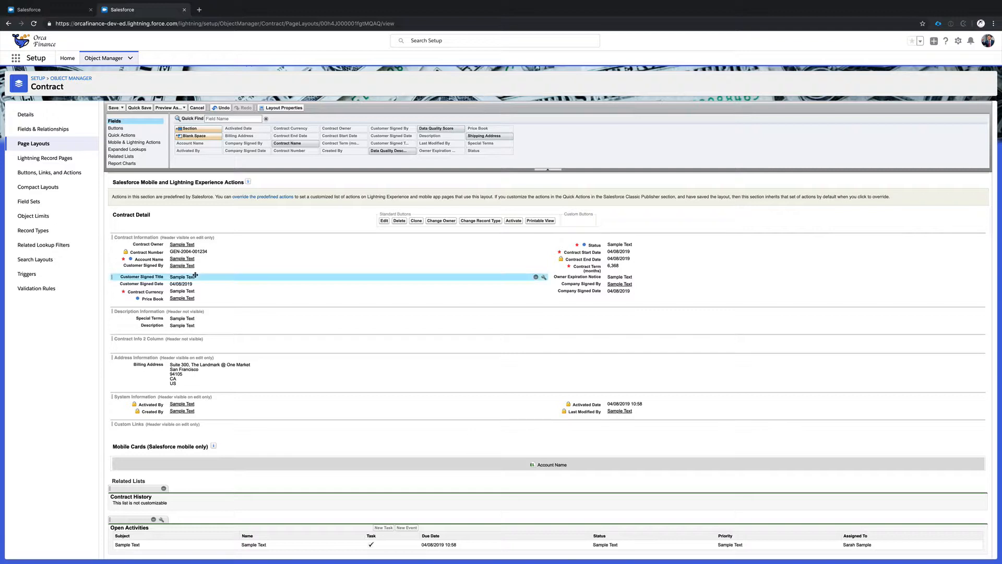
shift+click(195, 298)
shift+click(575, 277)
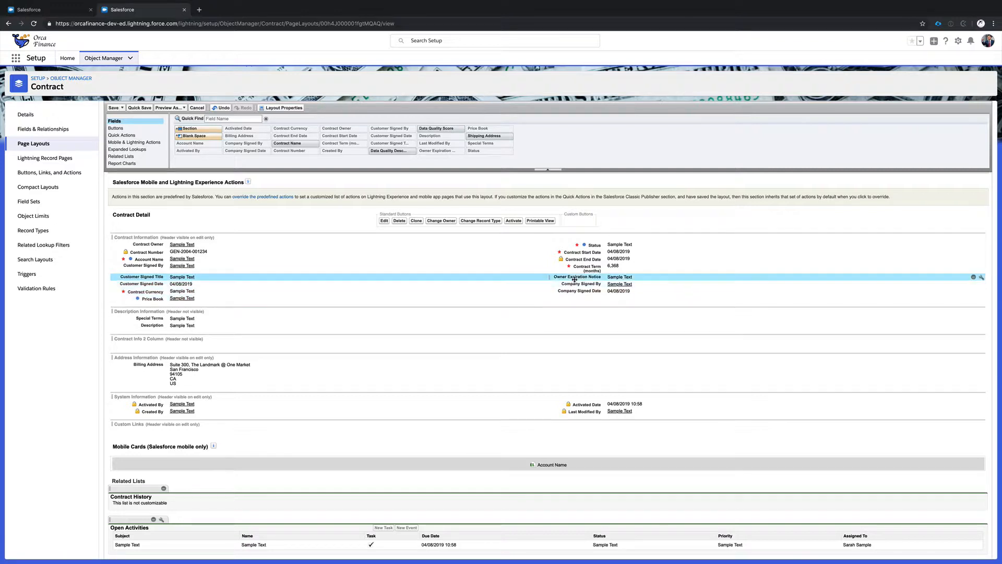
shift+click(571, 291)
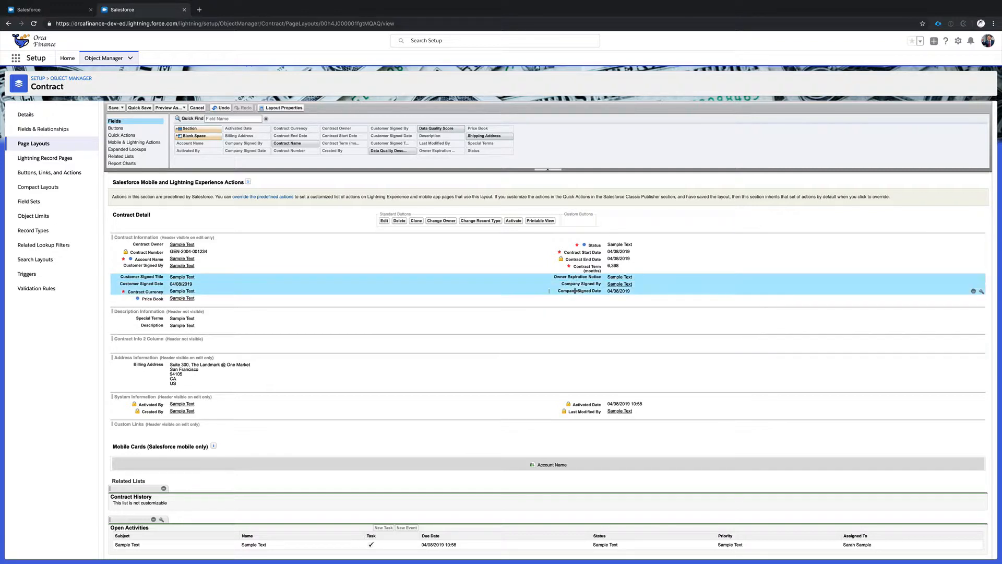
shift+click(201, 298)
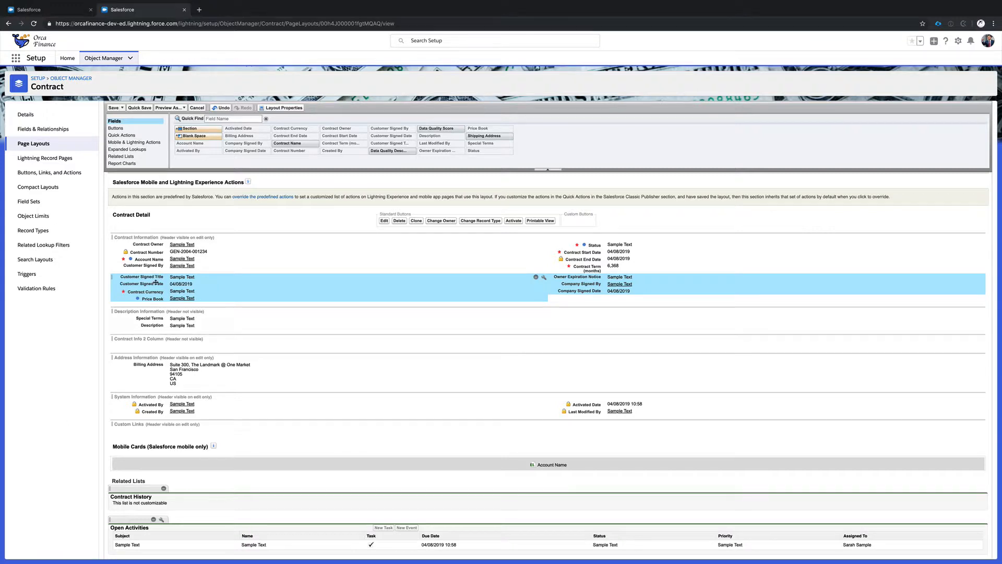
drag(156, 276, 167, 337)
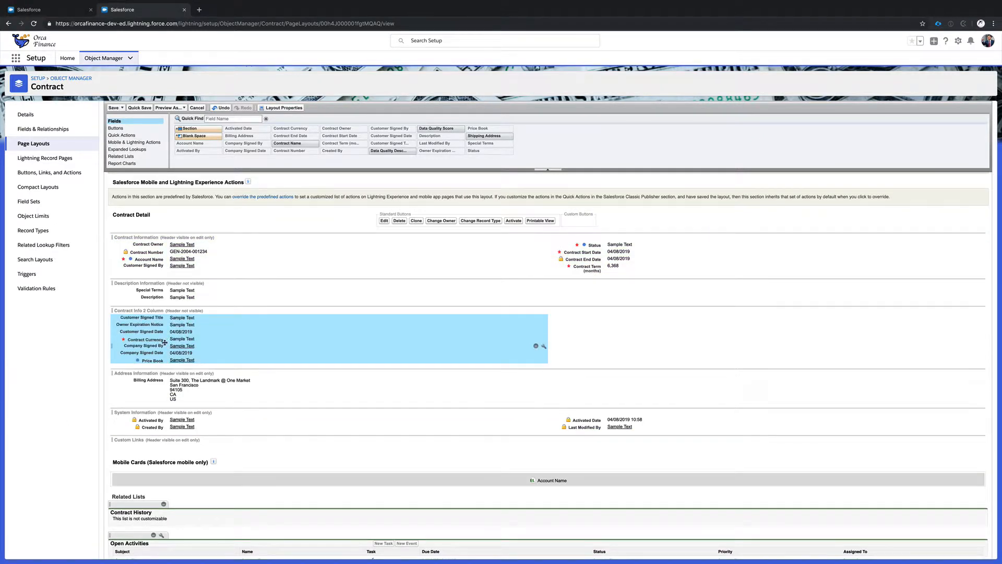
Place Company Signed By, Company Signed Date and Price Book in the section's second column, and remove Contract Currency from the layout
click(158, 346)
shift+click(161, 360)
drag(161, 360, 601, 320)
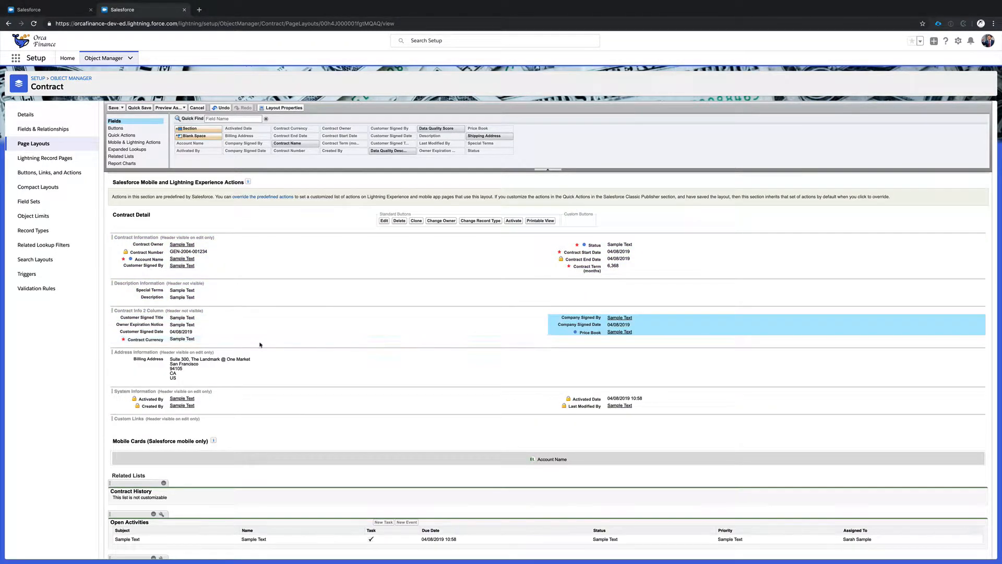
click(536, 339)
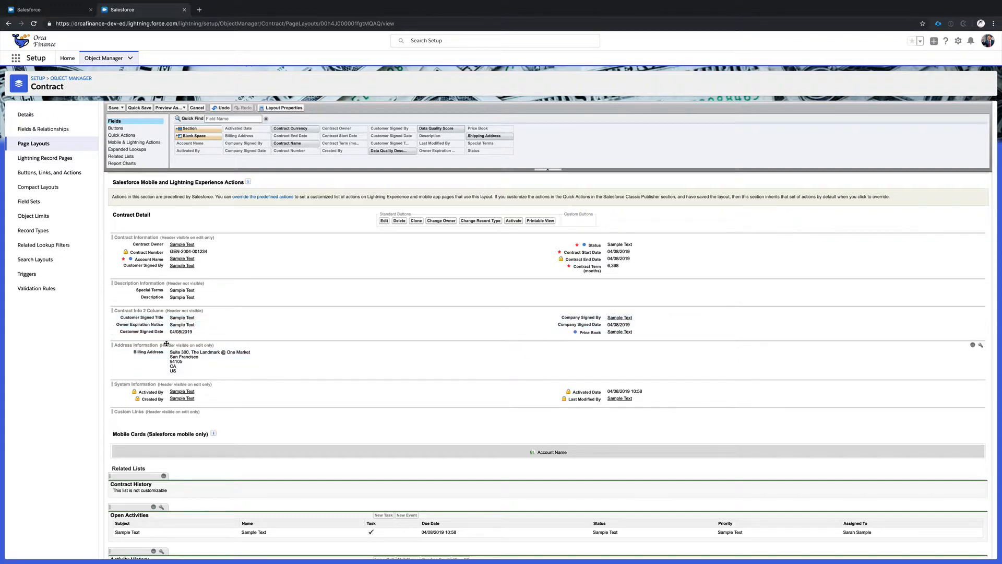
Display the section headers of Address Information and System Information on the detail page
click(981, 346)
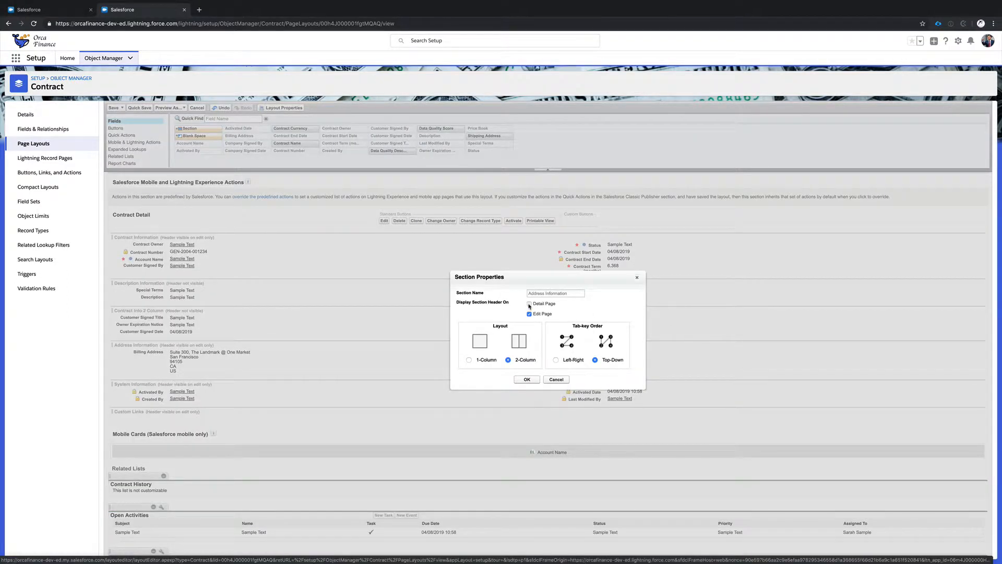
click(529, 304)
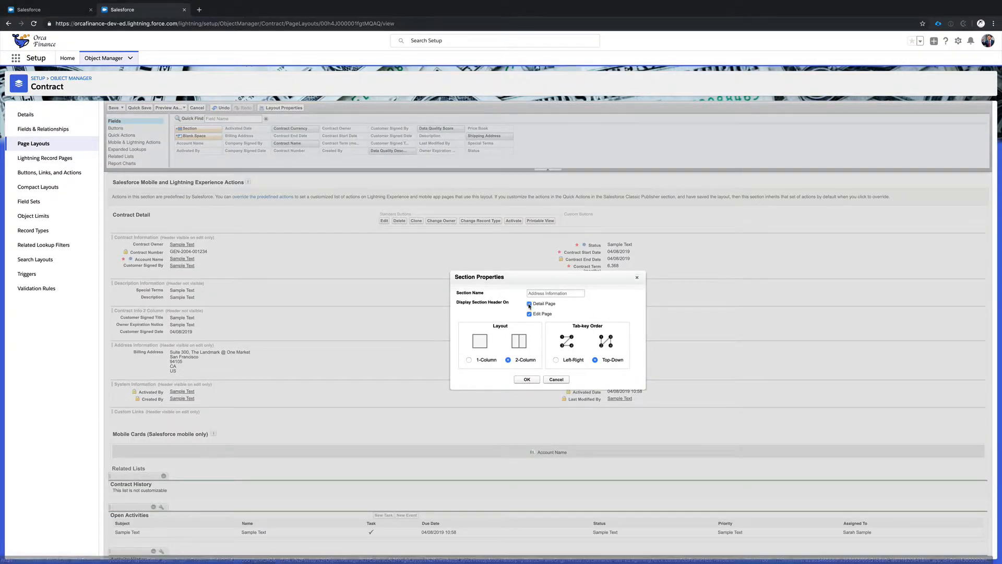
click(527, 380)
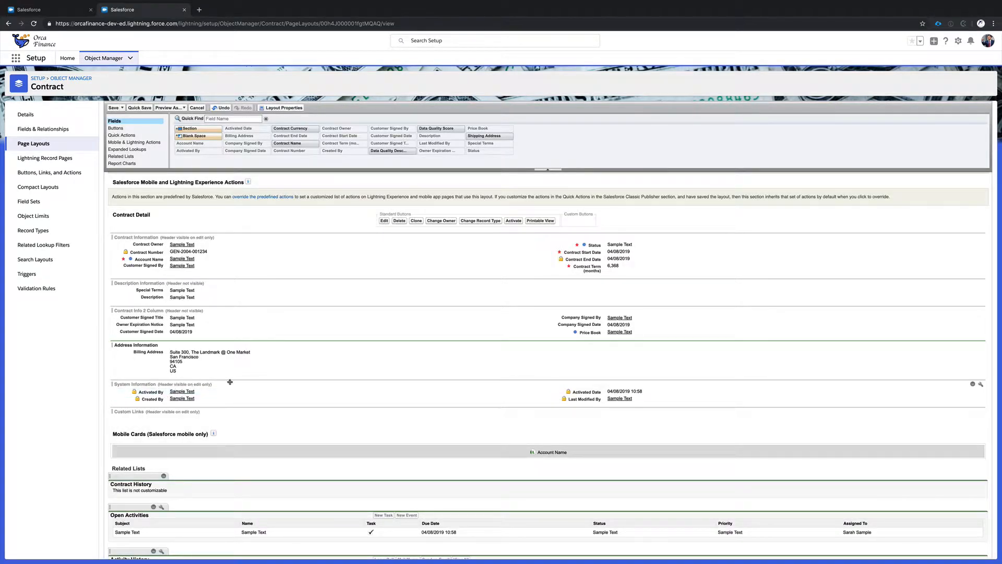
click(981, 386)
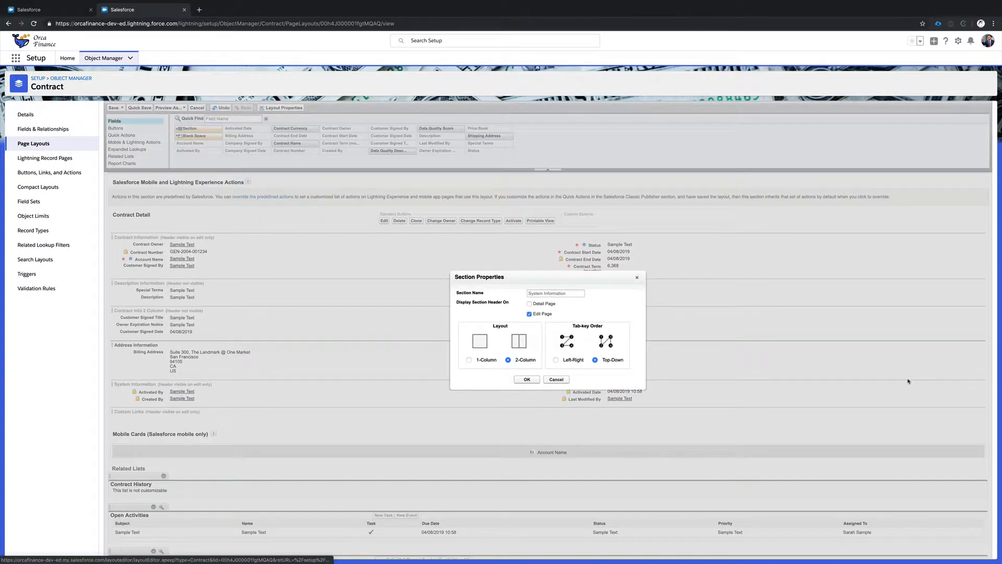
click(543, 304)
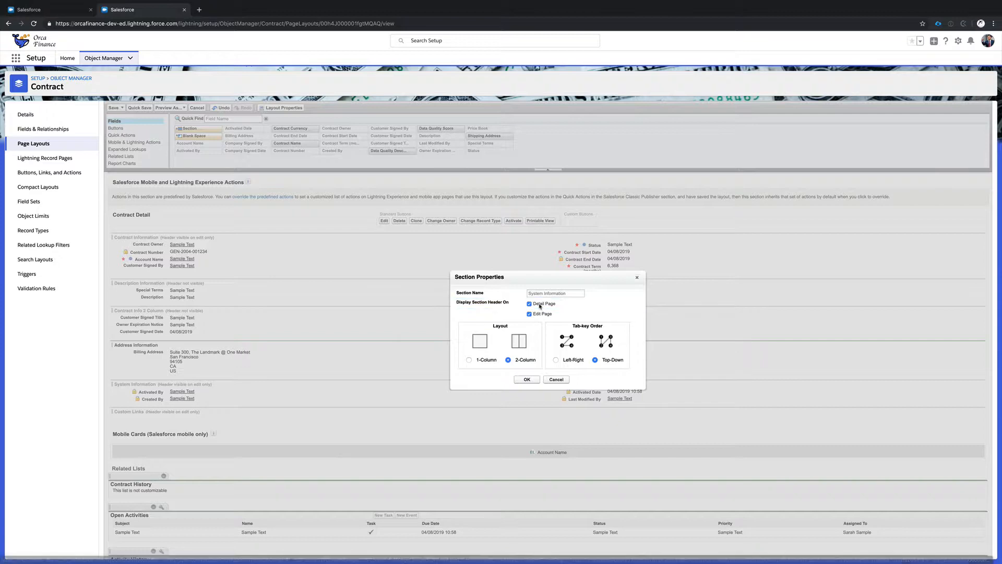
click(529, 379)
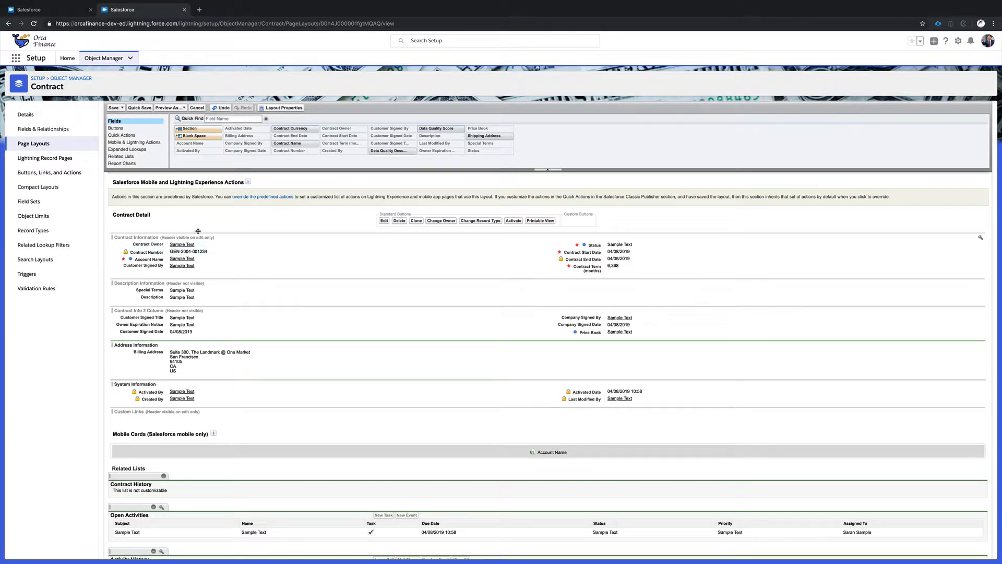
Save the Contract Layout and reload the contract record to view it with the rearranged sections
click(25, 12)
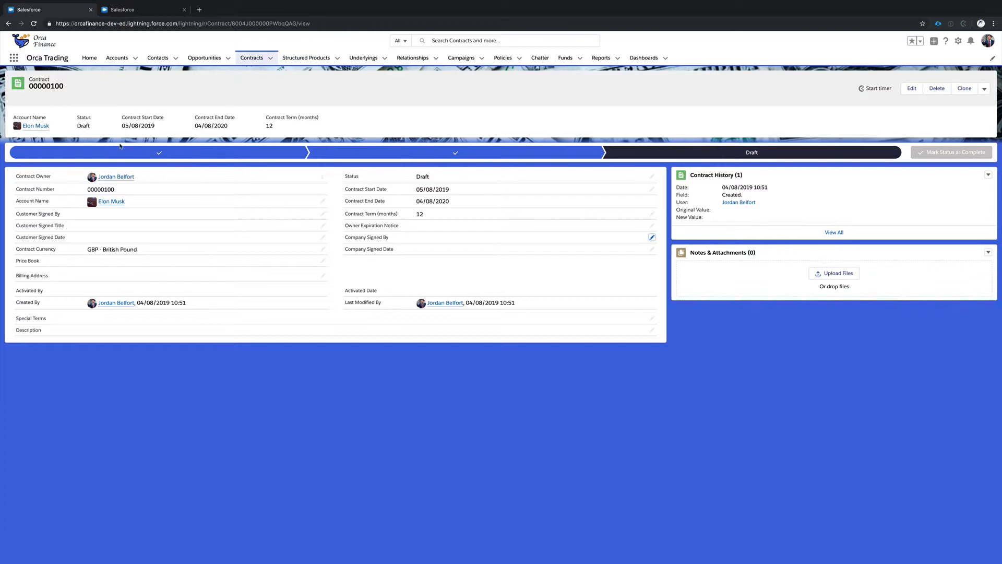
click(126, 10)
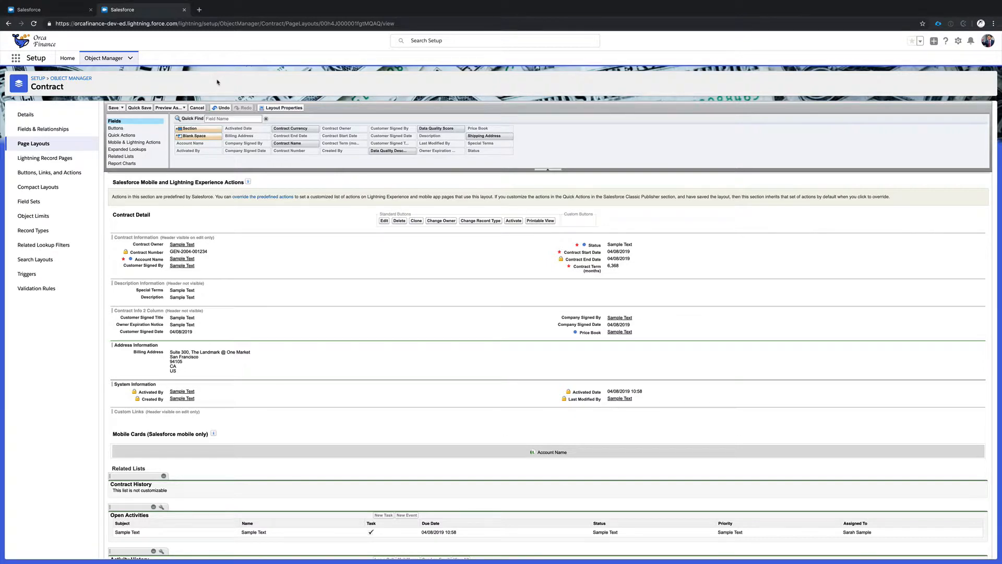
click(140, 108)
click(113, 108)
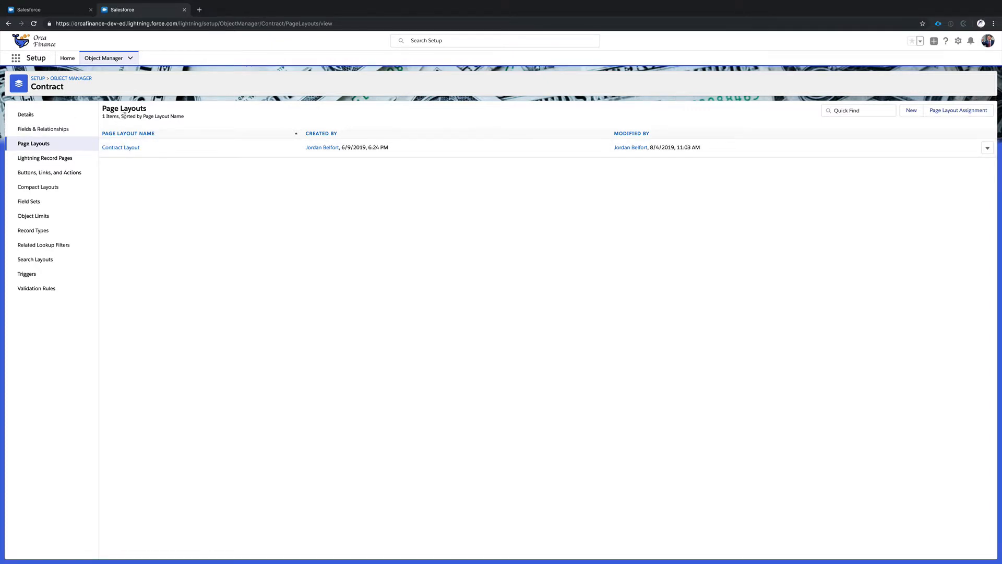
click(54, 9)
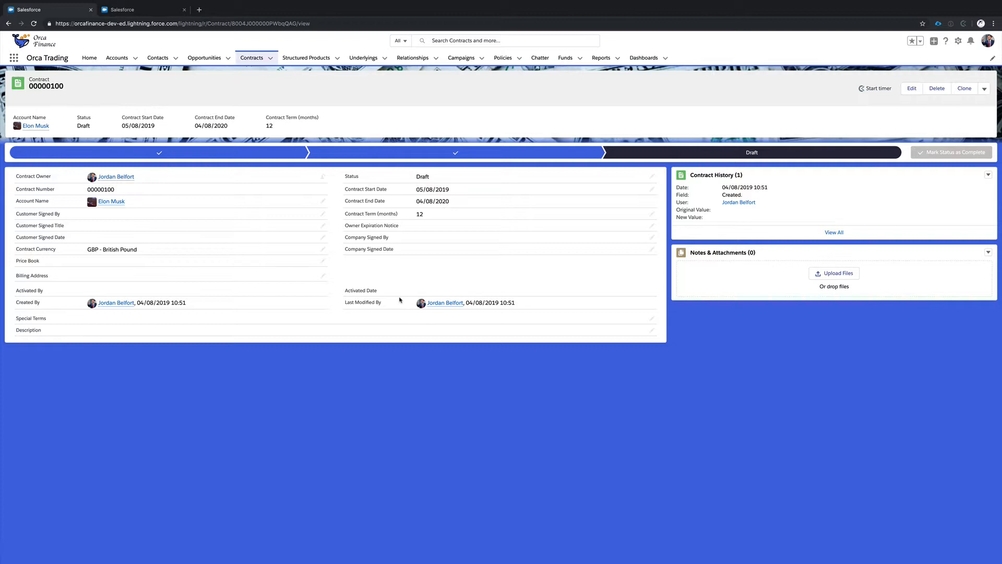
click(33, 24)
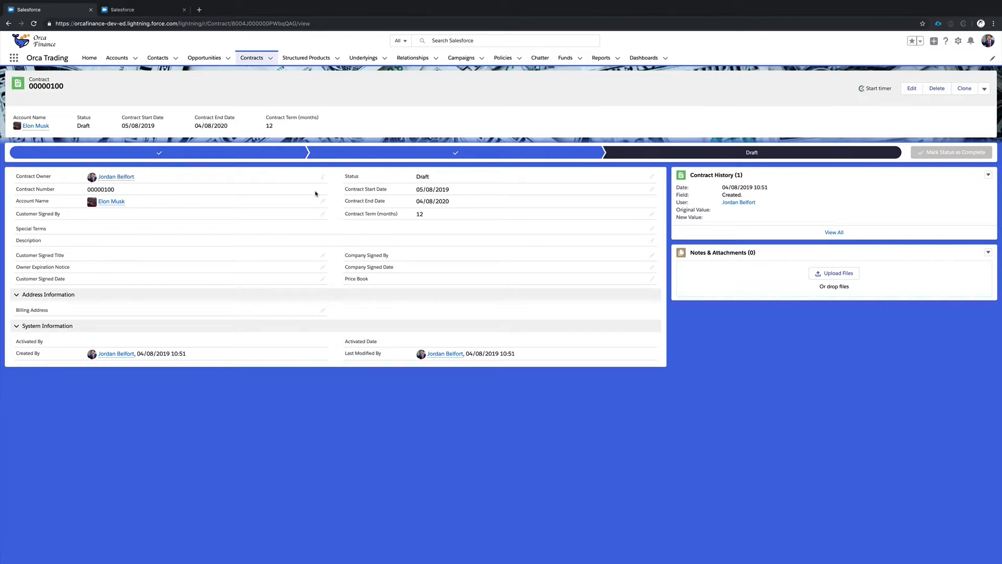
Open the contract record for editing and choose a contact for Customer Signed By
click(912, 89)
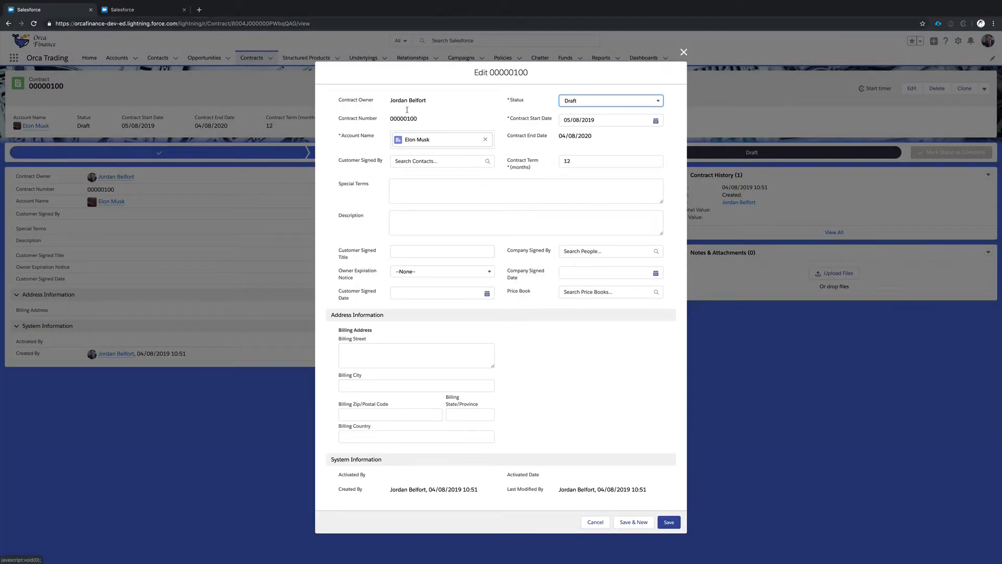
click(412, 162)
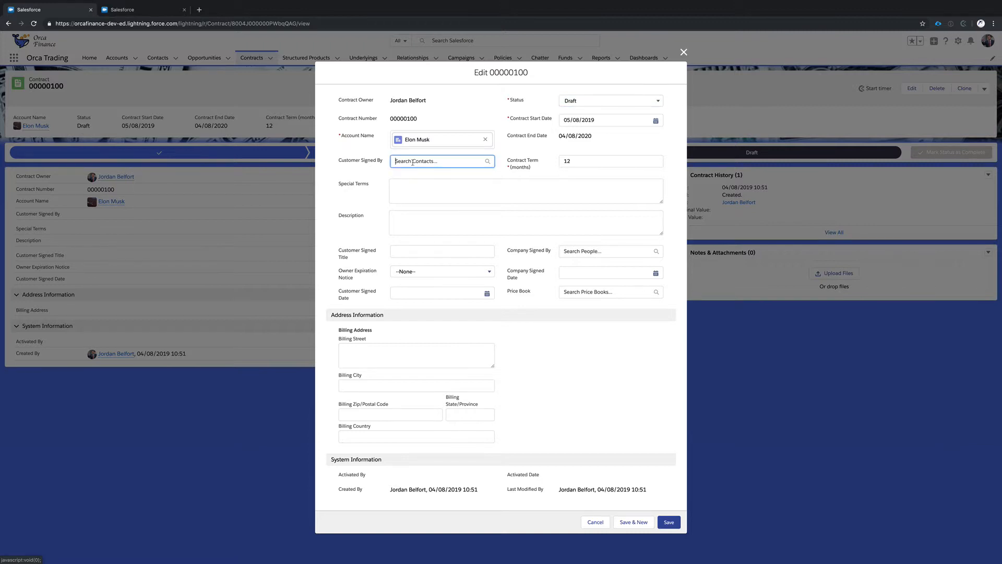
click(428, 177)
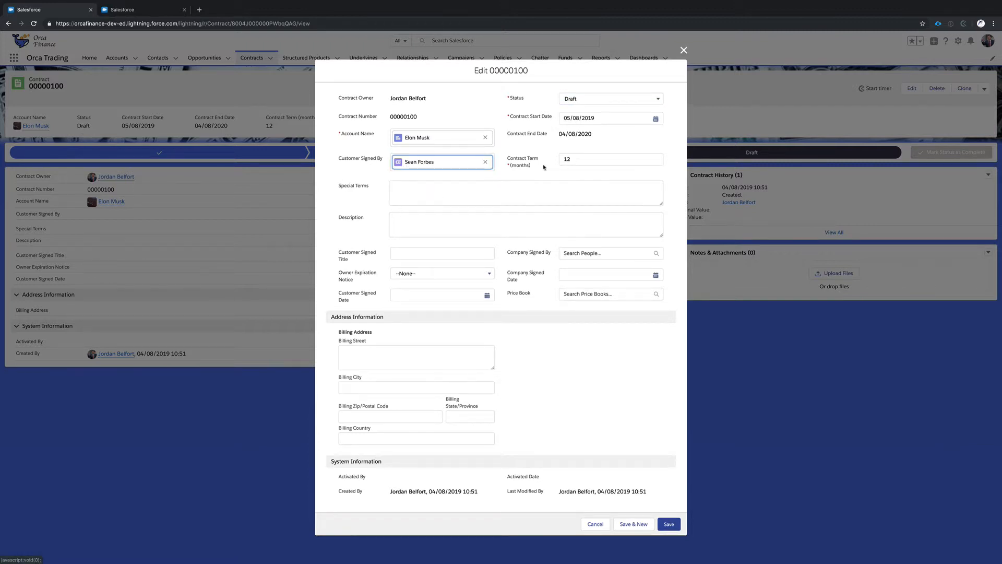
click(420, 152)
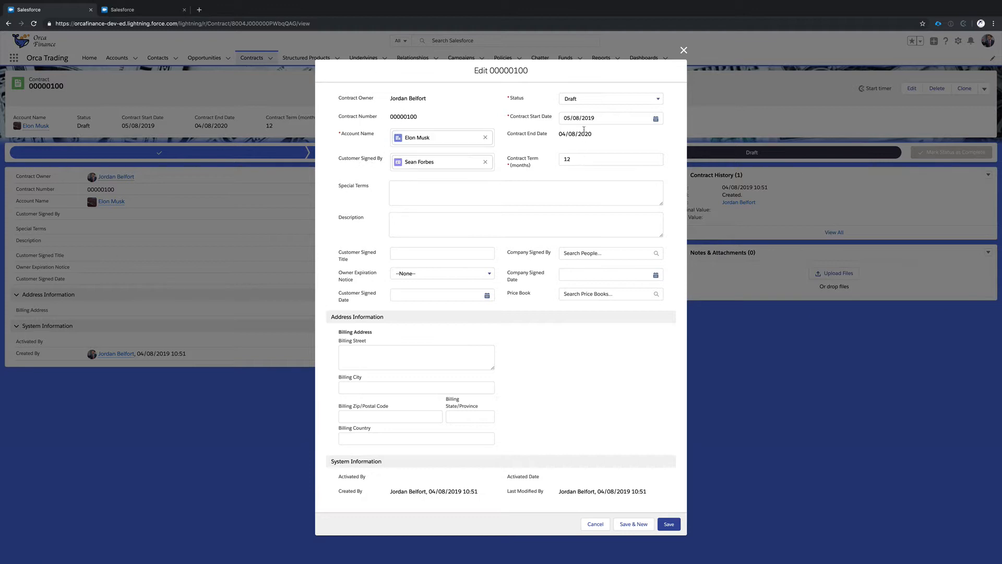
Enter "These are the special terms." in Special Terms and copy the same text into Description
click(426, 189)
text(These are)
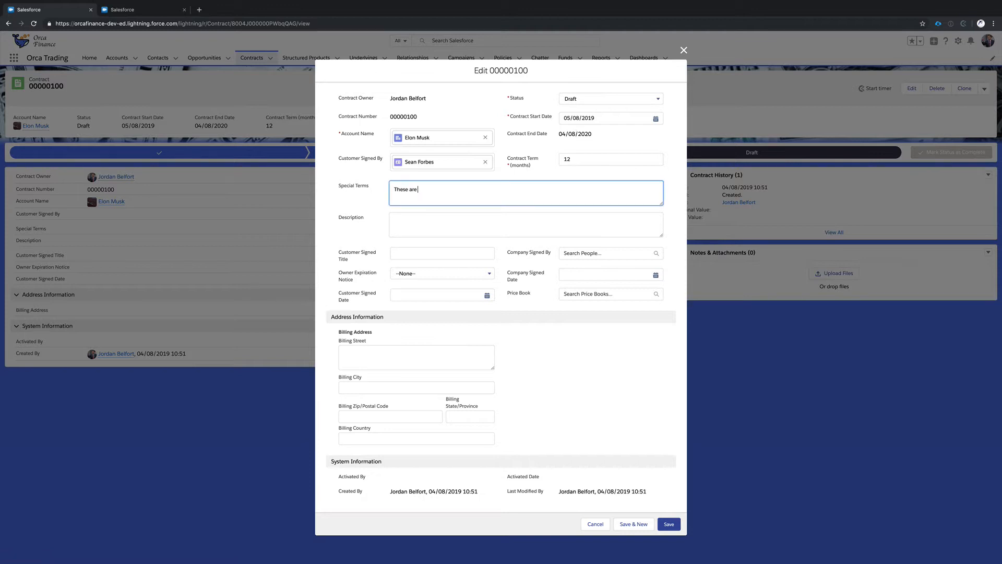
text( the special te)
text(rma)
key(ctrl+a)
key(ctrl+c)
click(463, 227)
key(ctrl+v)
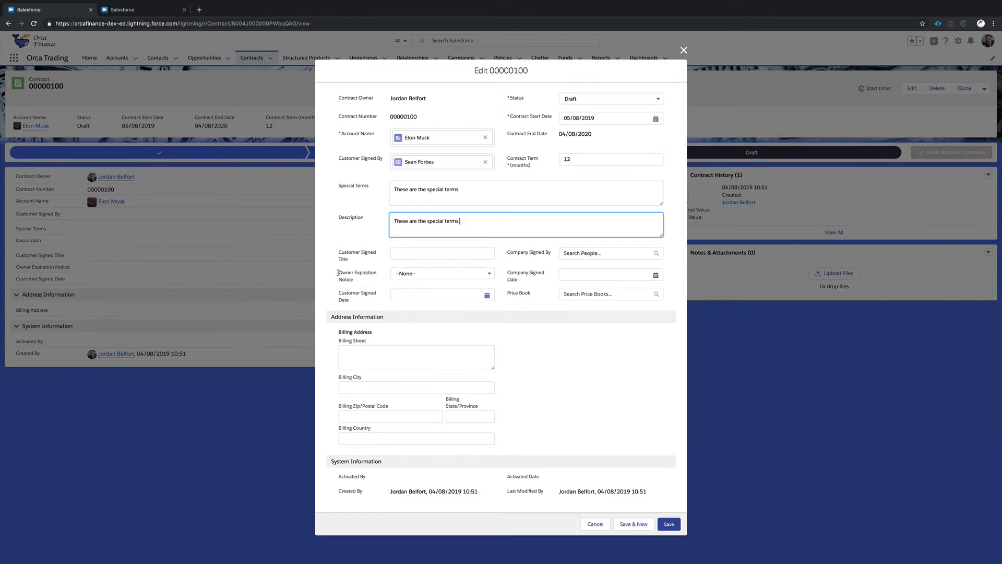
Set Customer Signed Title to "Director" and Owner Expiration Notice to 15 Days
click(427, 253)
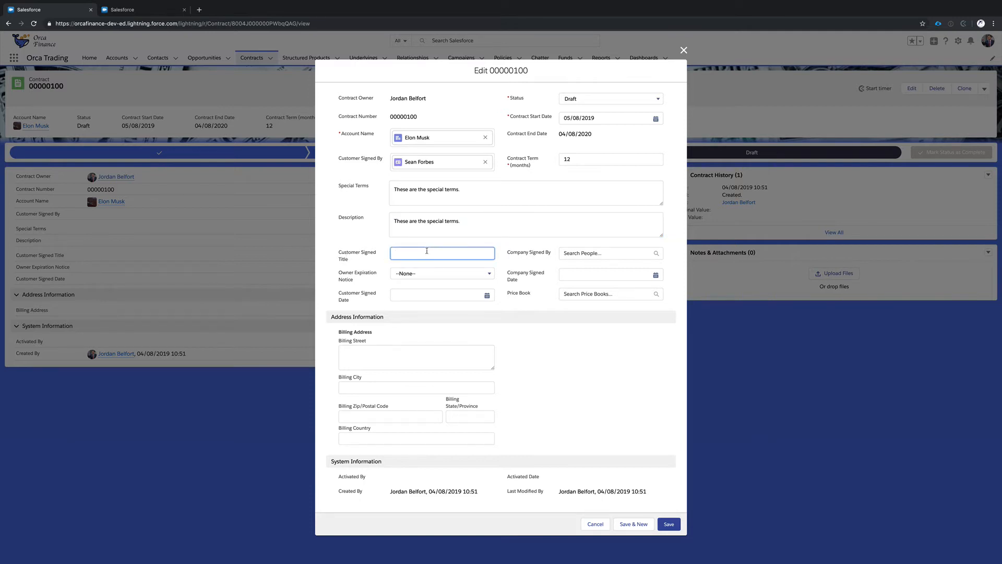
text(Director)
click(430, 273)
click(431, 308)
Set Company Signed Date and Customer Signed Date to 01/08/2019, choose the Standard price book, and save the contract
click(629, 276)
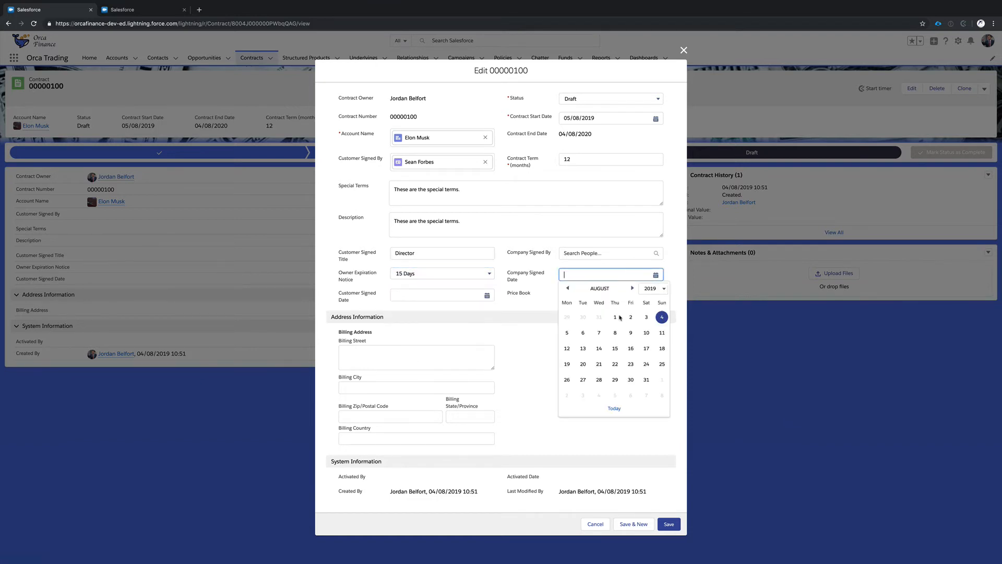
click(616, 316)
click(598, 294)
click(592, 311)
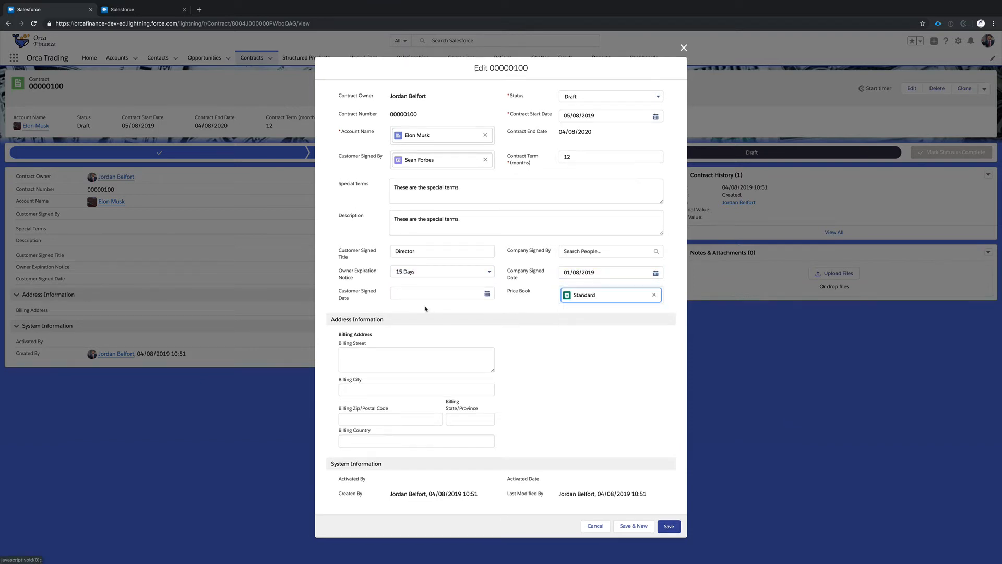
click(428, 295)
click(447, 335)
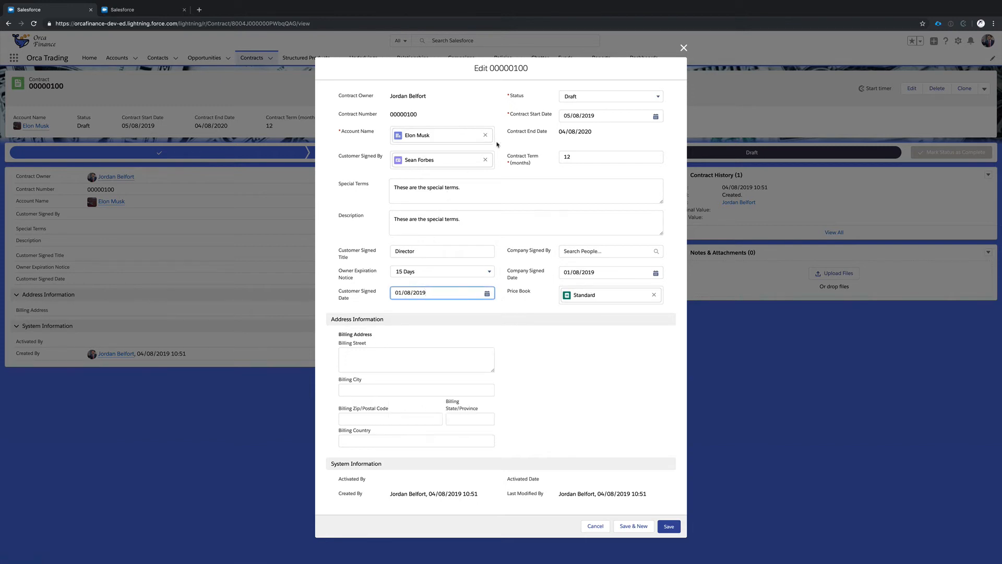
click(669, 526)
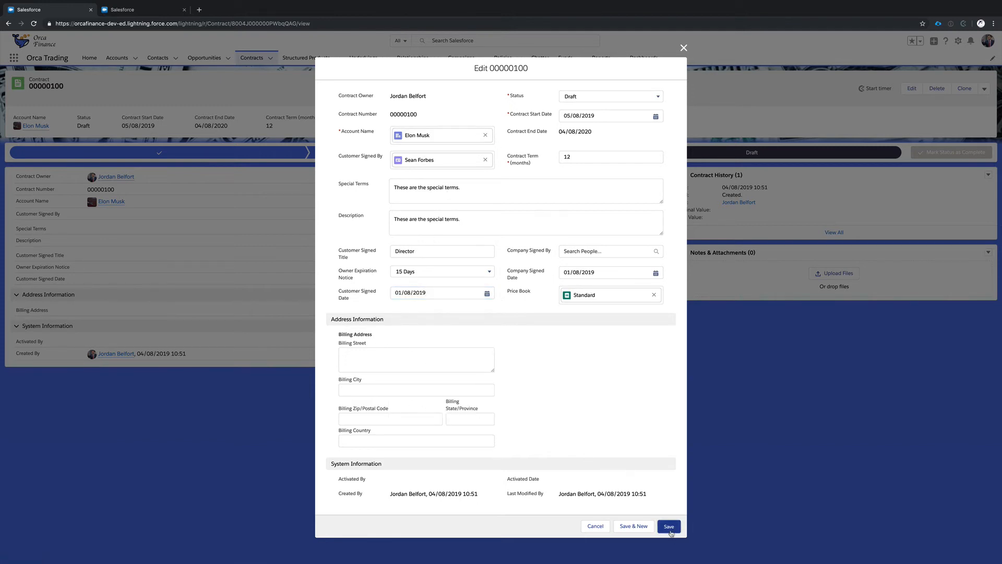